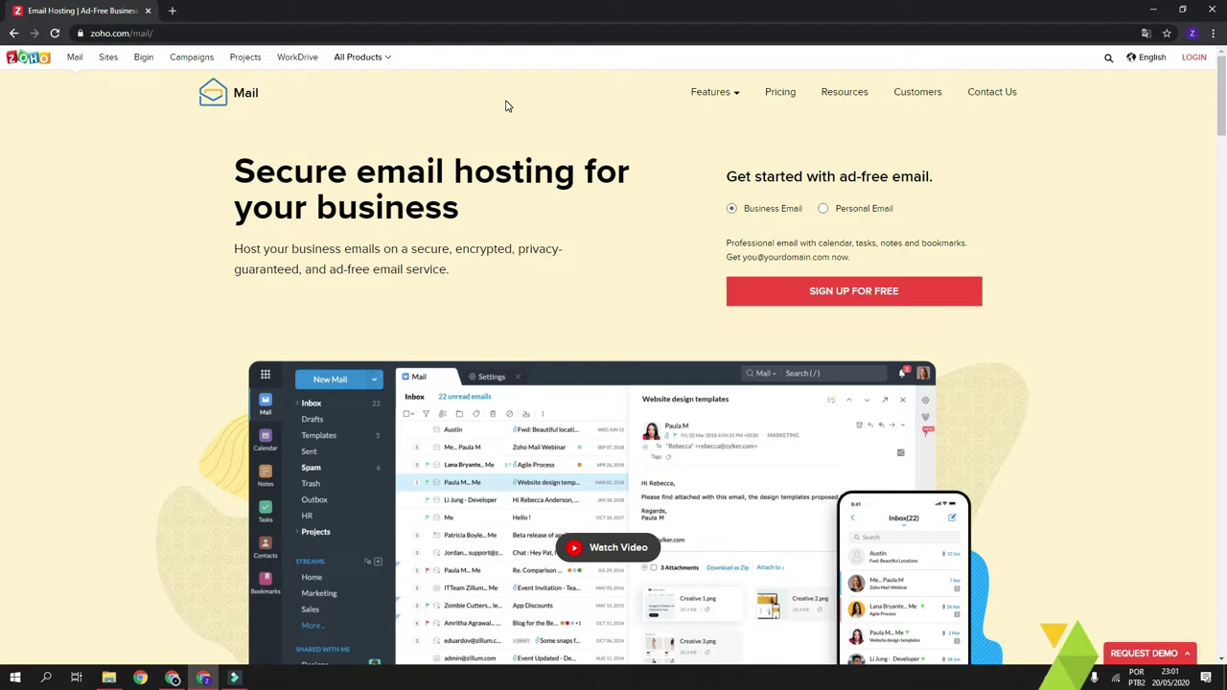
- Go to mail.zoho.com in the browser
{"action": "left_click", "coordinate": [345, 33]}
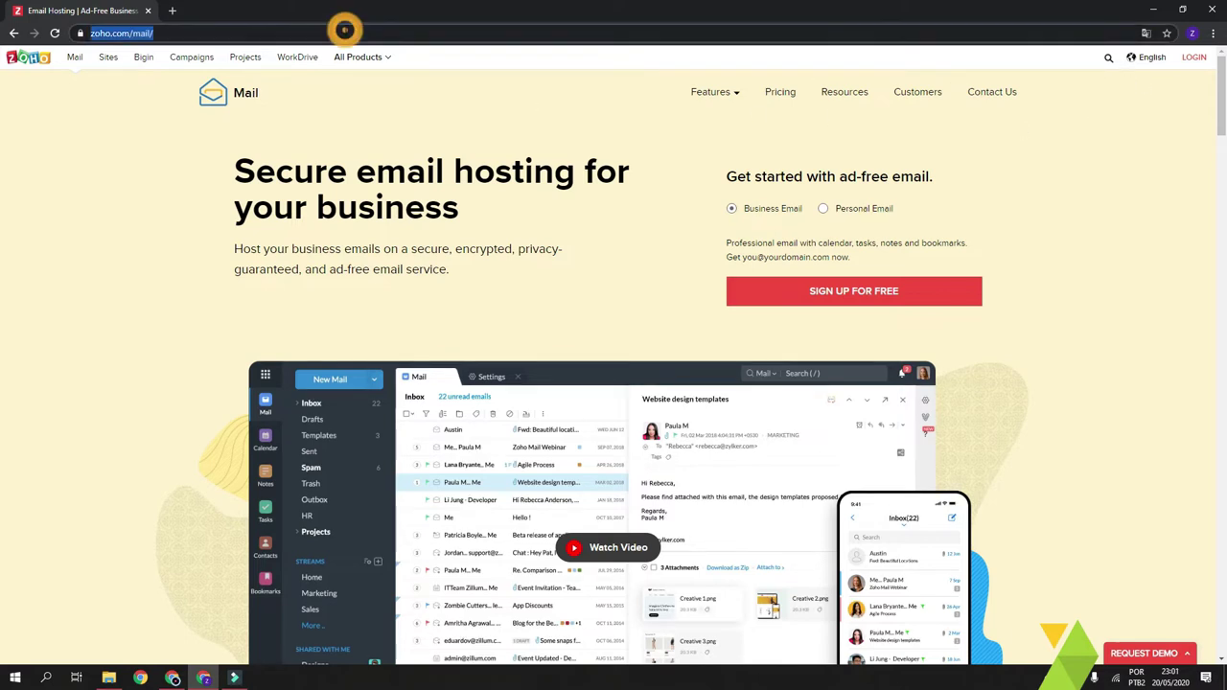
{"action": "type", "text": "mail.zoho.com"}
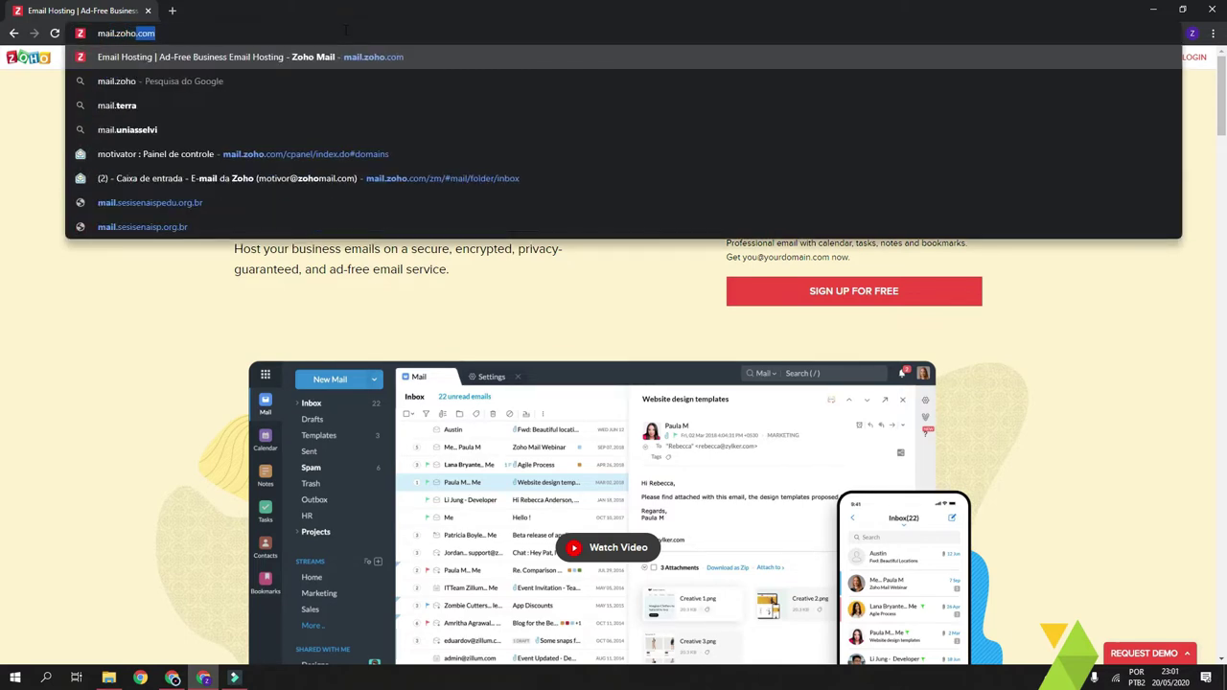
{"action": "key", "text": "Return"}
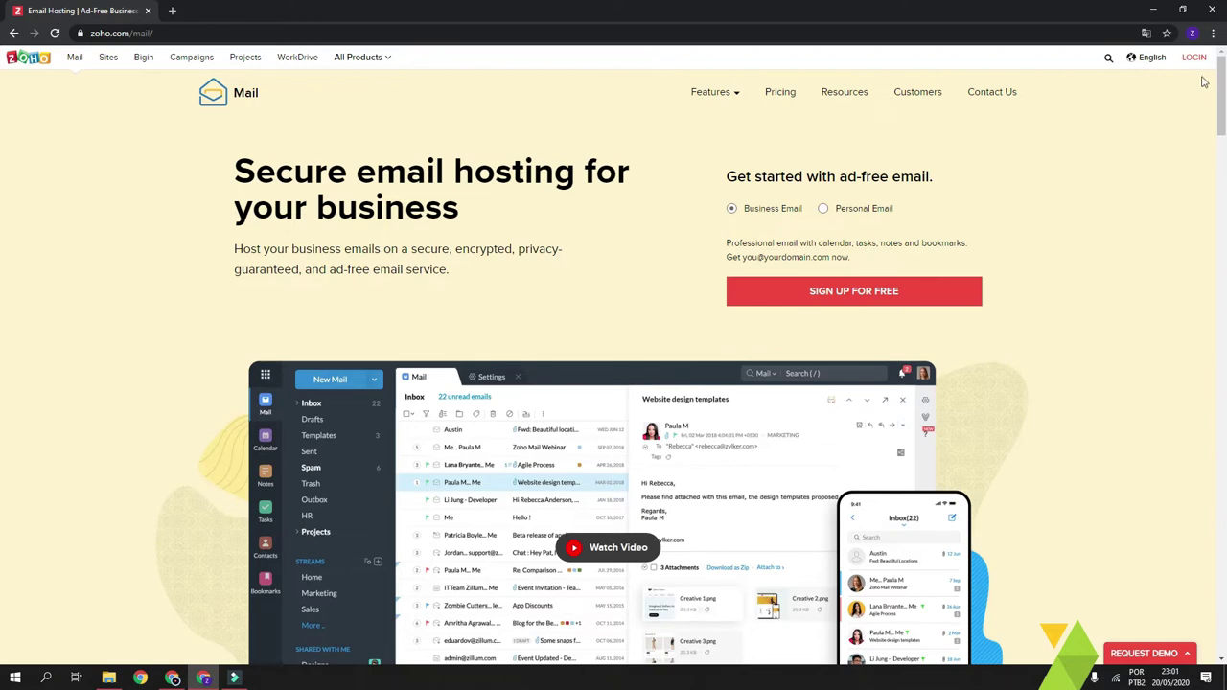
- Sign in with the saved admin e-mail and autofilled password
{"action": "left_click", "coordinate": [1194, 58]}
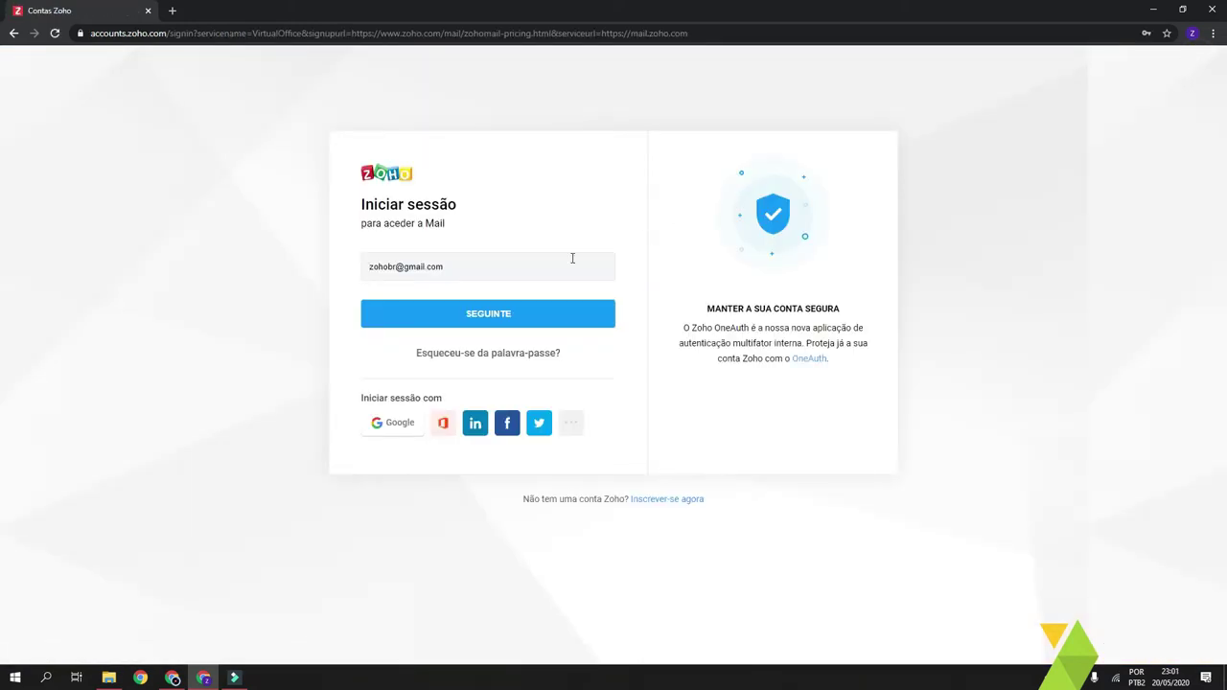
{"action": "left_click", "coordinate": [479, 267]}
{"action": "left_click", "coordinate": [276, 268]}
{"action": "left_click", "coordinate": [498, 320]}
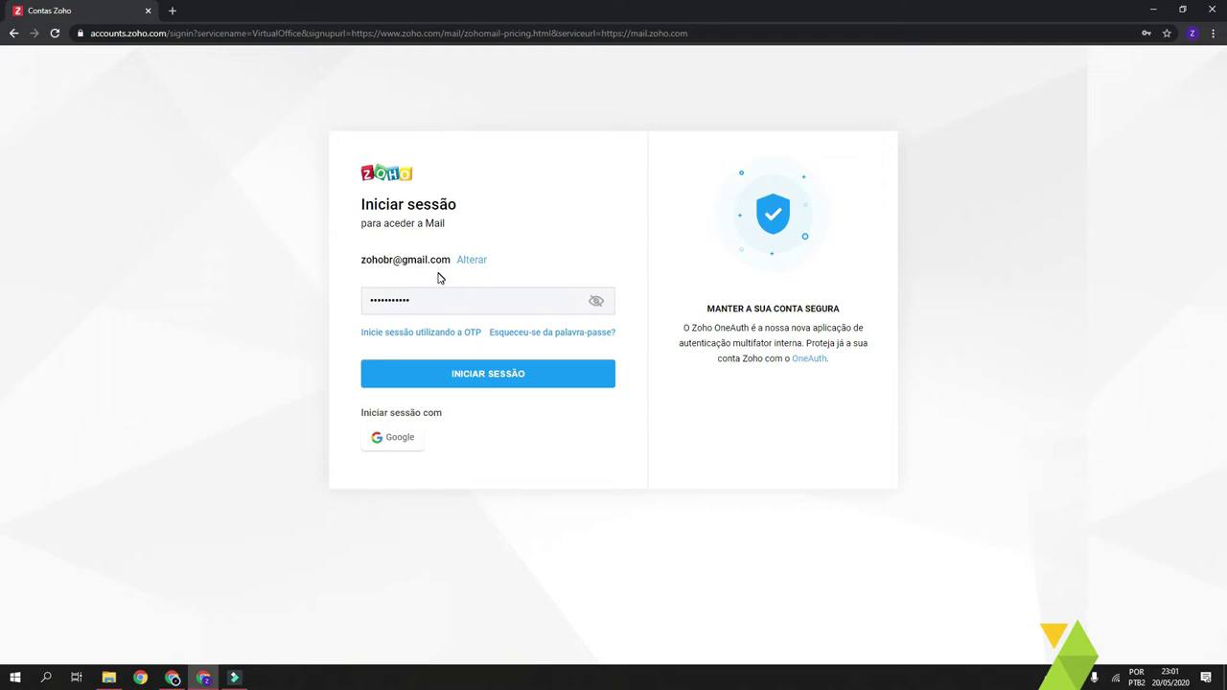
{"action": "left_click", "coordinate": [543, 376]}
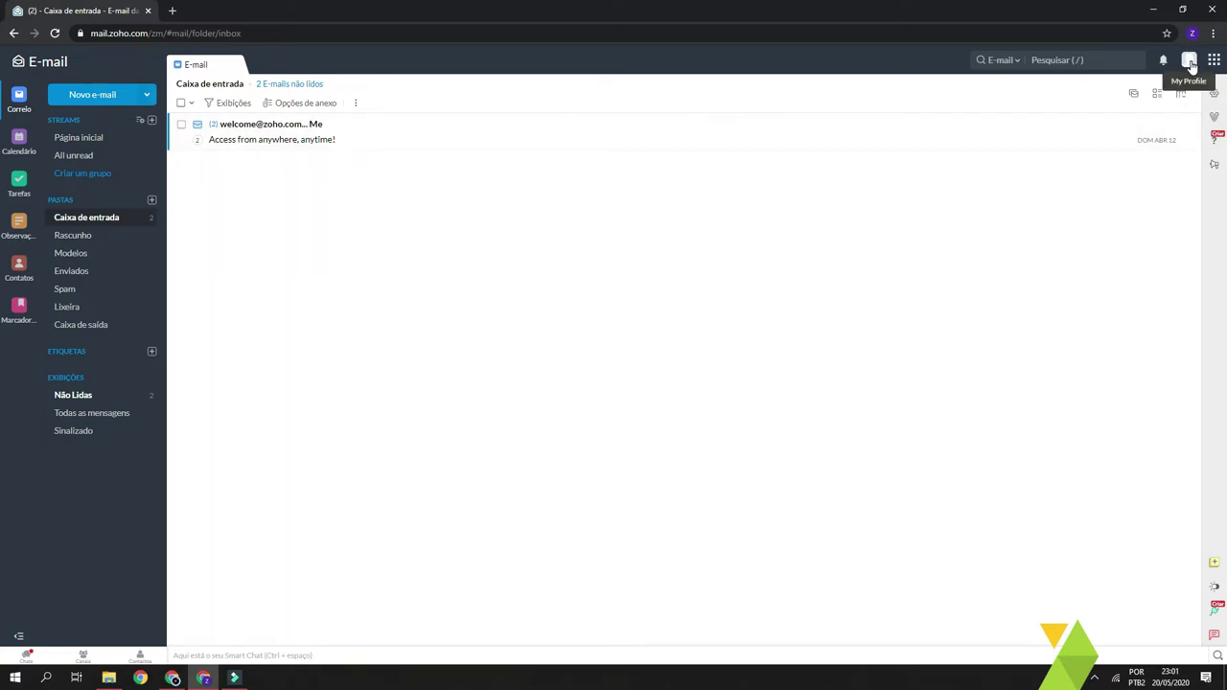
- Open 'Minha conta' from the profile panel in a new Zoho Accounts tab
{"action": "left_click", "coordinate": [1190, 62]}
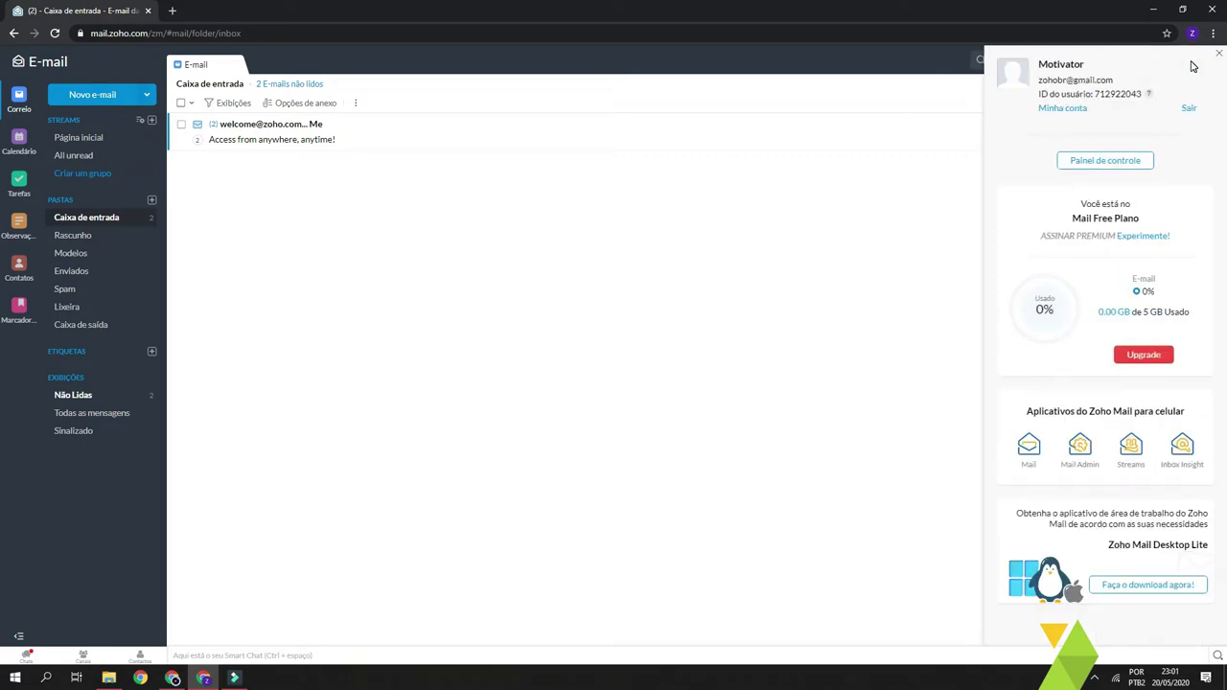
{"action": "left_click", "coordinate": [1066, 109]}
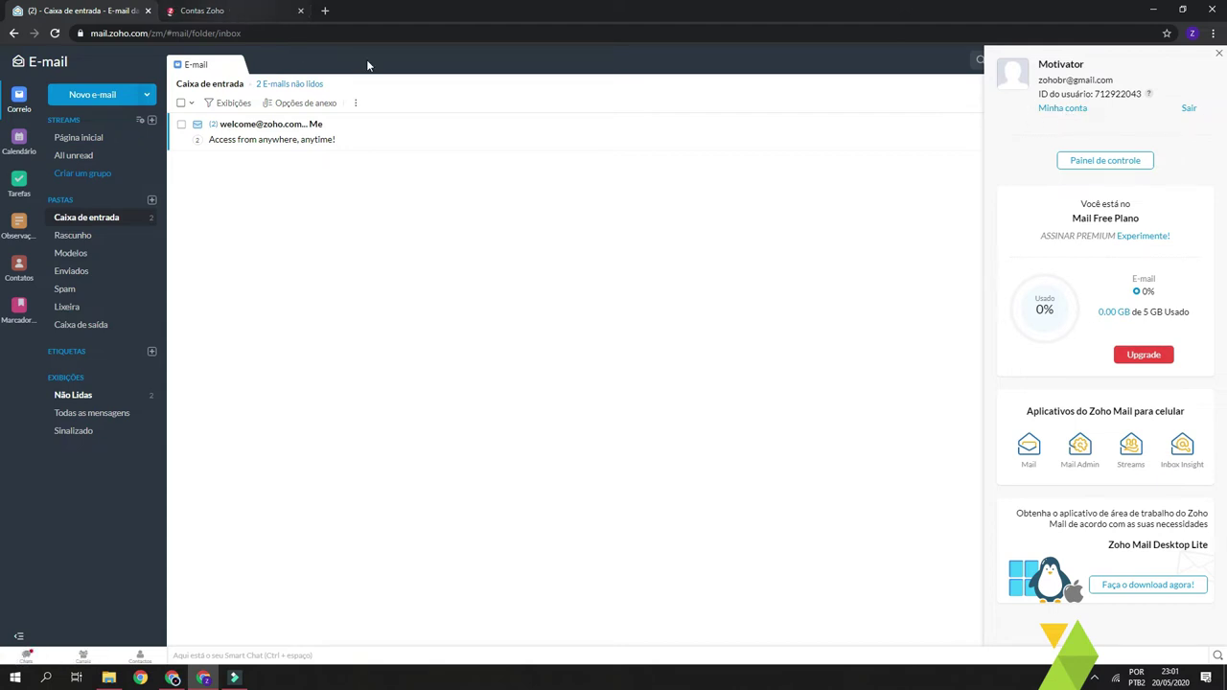
- Check the Zoho account's Mobile Numbers, Segurança and Autenticação multifator pages
{"action": "left_click", "coordinate": [230, 12]}
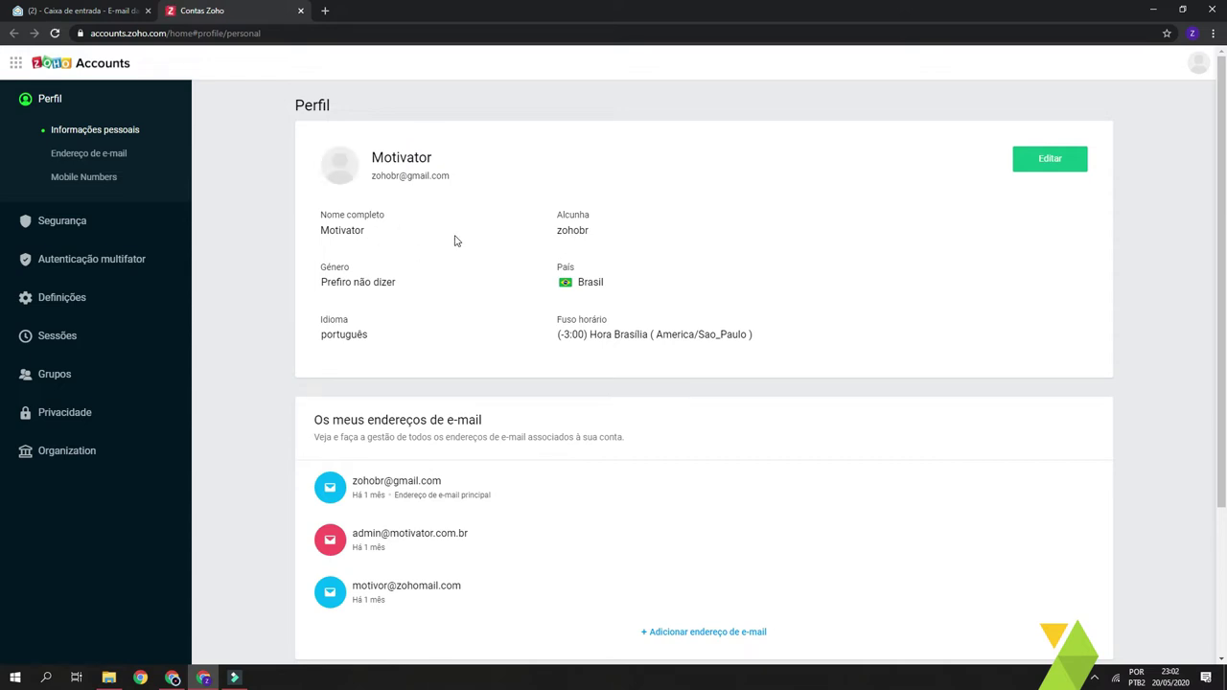
{"action": "double_click", "coordinate": [377, 233]}
{"action": "left_click", "coordinate": [395, 232]}
{"action": "scroll", "coordinate": [419, 227], "scroll_direction": "down", "scroll_amount": 1}
{"action": "scroll", "coordinate": [470, 230], "scroll_direction": "down", "scroll_amount": 1}
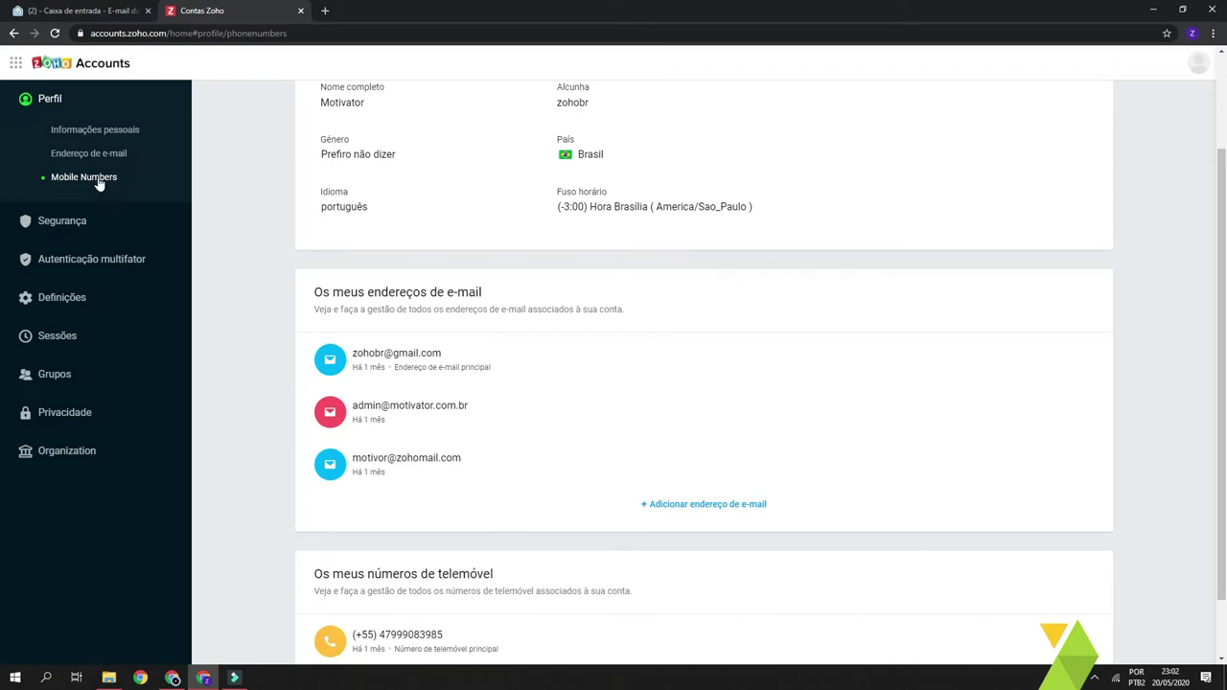
{"action": "left_click", "coordinate": [73, 222]}
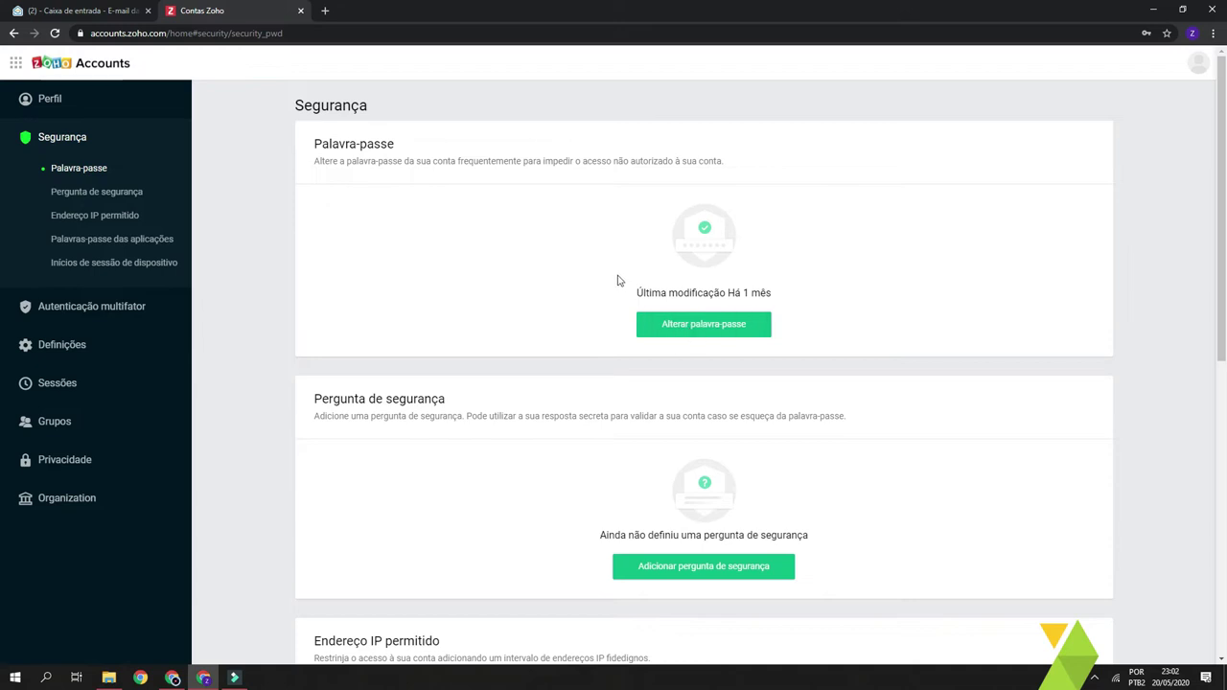
{"action": "left_click", "coordinate": [109, 313]}
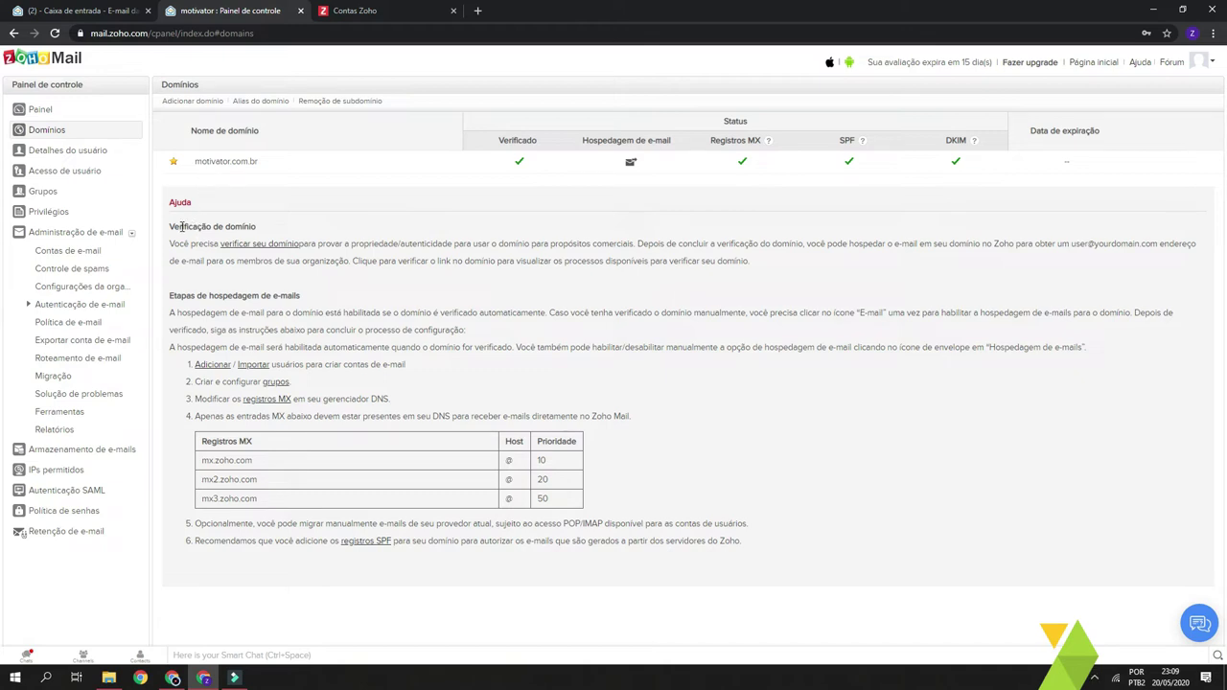
- Review the domain setup instructions and the mx.zoho.com MX record with priority 10
{"action": "left_click", "coordinate": [718, 140]}
{"action": "left_click", "coordinate": [393, 282]}
{"action": "left_click_drag", "start_coordinate": [167, 230], "coordinate": [594, 506]}
{"action": "left_click", "coordinate": [685, 516]}
{"action": "double_click", "coordinate": [245, 459]}
{"action": "left_click", "coordinate": [318, 468]}
{"action": "double_click", "coordinate": [562, 460]}
{"action": "left_click", "coordinate": [366, 458]}
- Bring up the SPF settings under Autenticação de e-mail
{"action": "left_click", "coordinate": [844, 139]}
{"action": "left_click", "coordinate": [830, 202]}
{"action": "left_click", "coordinate": [840, 139]}
{"action": "left_click", "coordinate": [29, 306]}
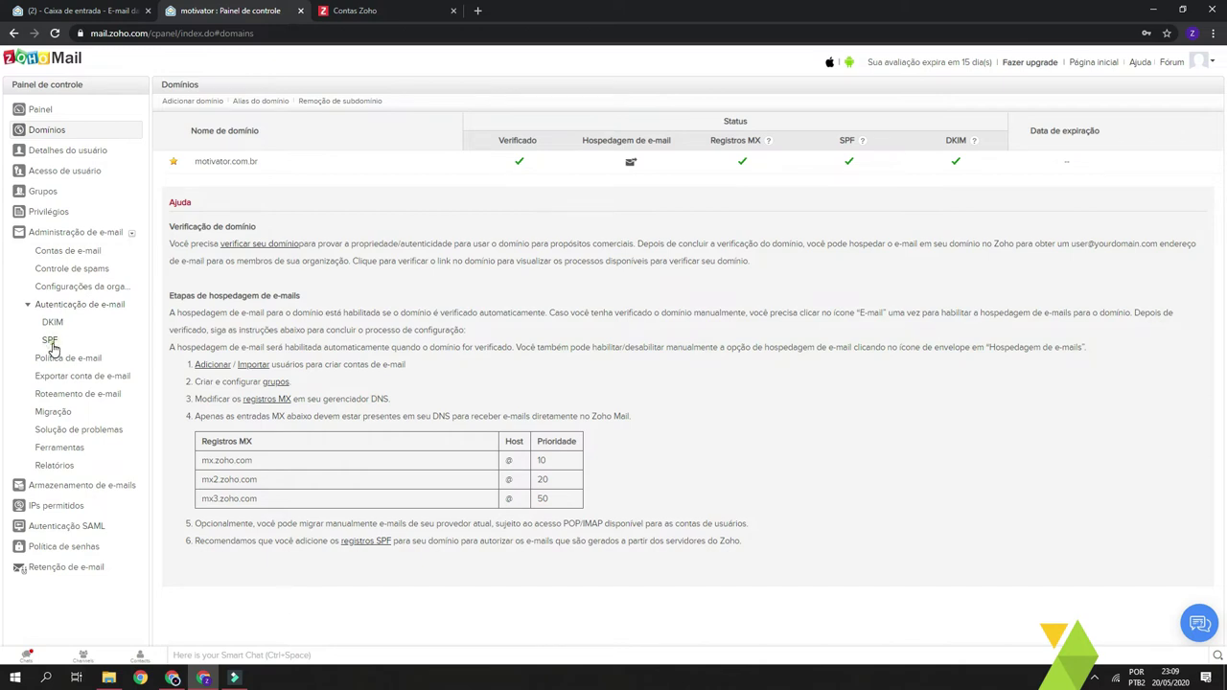
{"action": "left_click", "coordinate": [51, 344]}
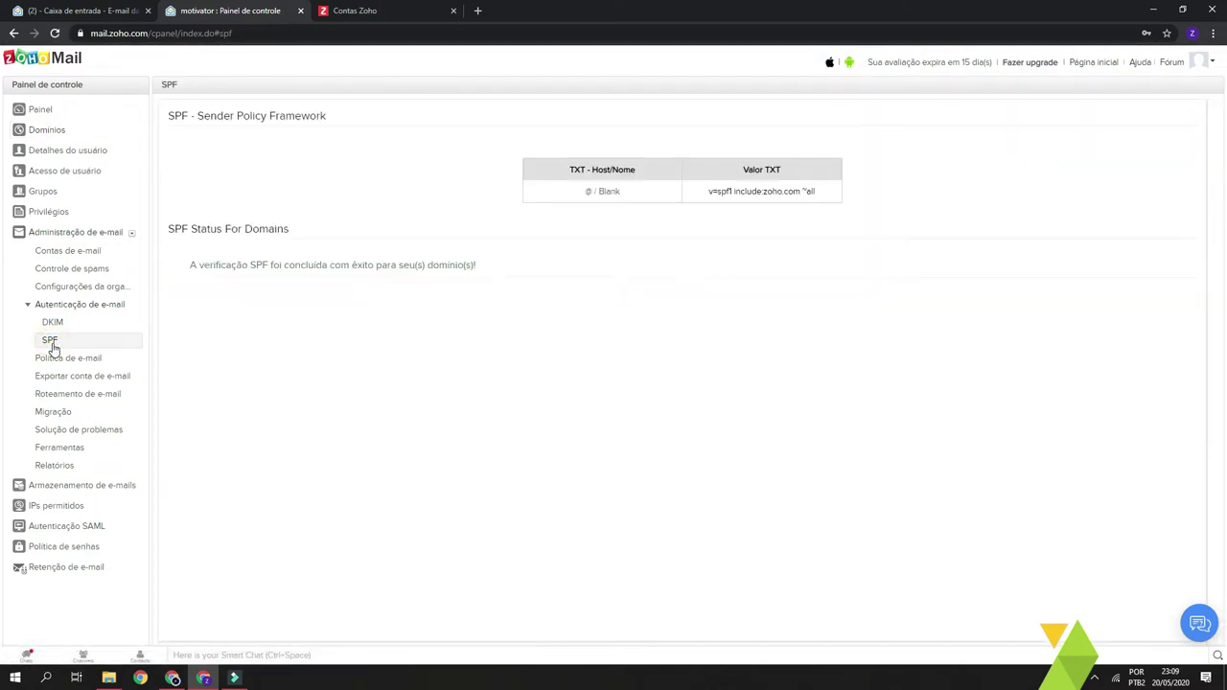
- Read the SPF success message and @ host TXT record, then go back to Domínios
{"action": "left_click_drag", "start_coordinate": [189, 271], "coordinate": [509, 285]}
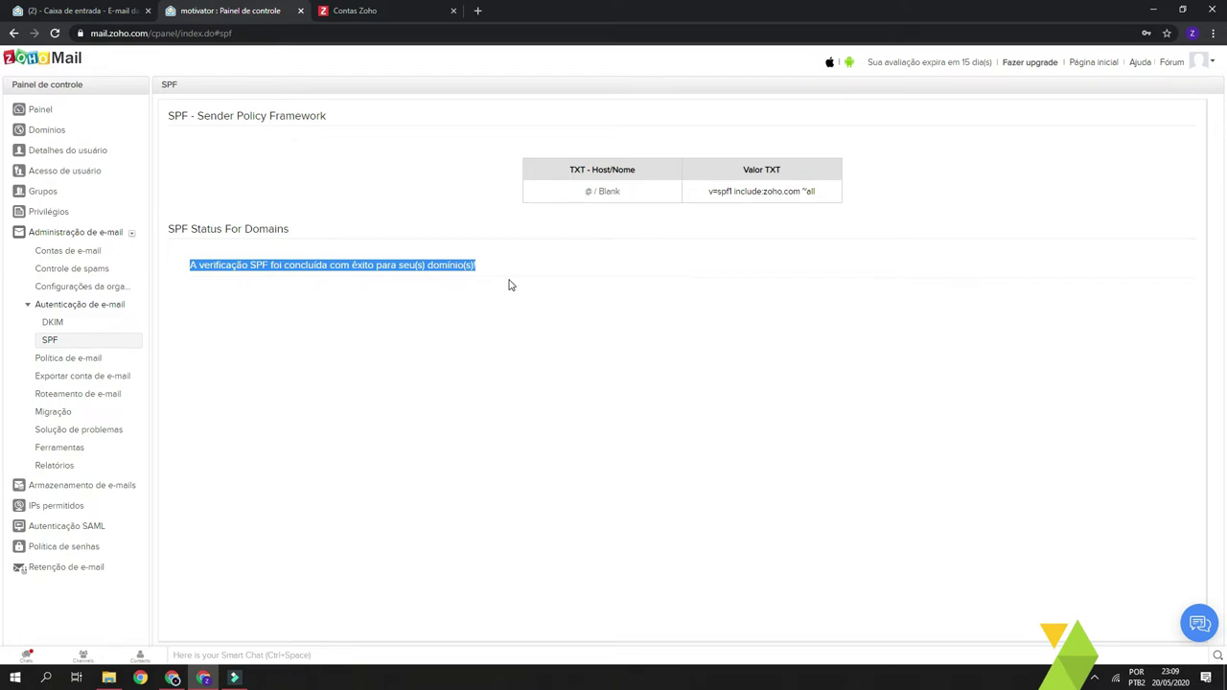
{"action": "left_click", "coordinate": [524, 272]}
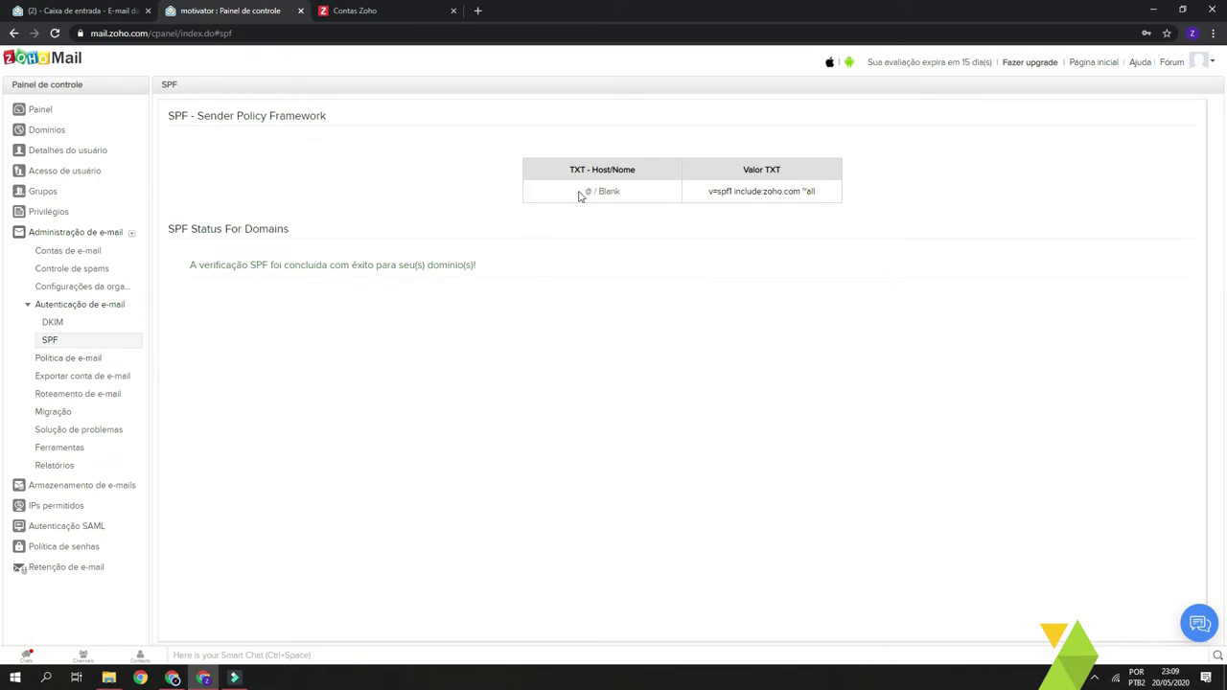
{"action": "left_click_drag", "start_coordinate": [581, 192], "coordinate": [577, 172]}
{"action": "left_click", "coordinate": [650, 195]}
{"action": "left_click", "coordinate": [570, 171]}
{"action": "double_click", "coordinate": [571, 171]}
{"action": "left_click", "coordinate": [705, 176]}
{"action": "left_click", "coordinate": [46, 129]}
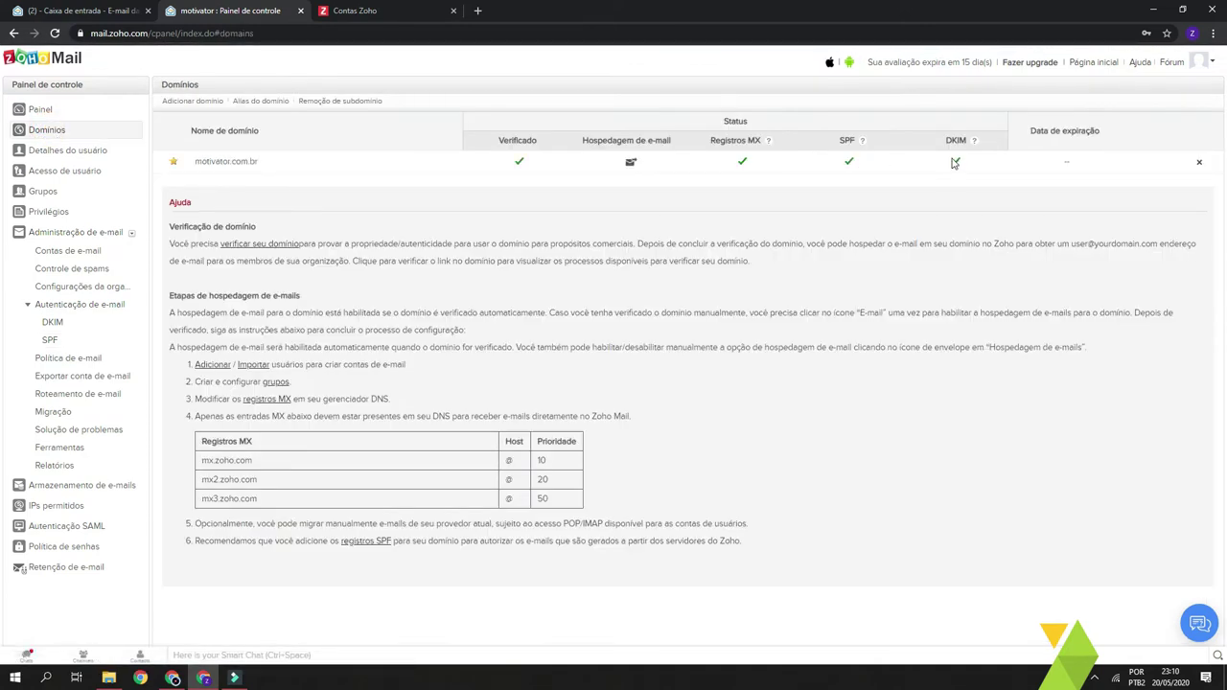
- Open DKIM for motivator.com.br and check the zoho selector is Verificado
{"action": "left_click", "coordinate": [953, 163]}
{"action": "left_click", "coordinate": [51, 326]}
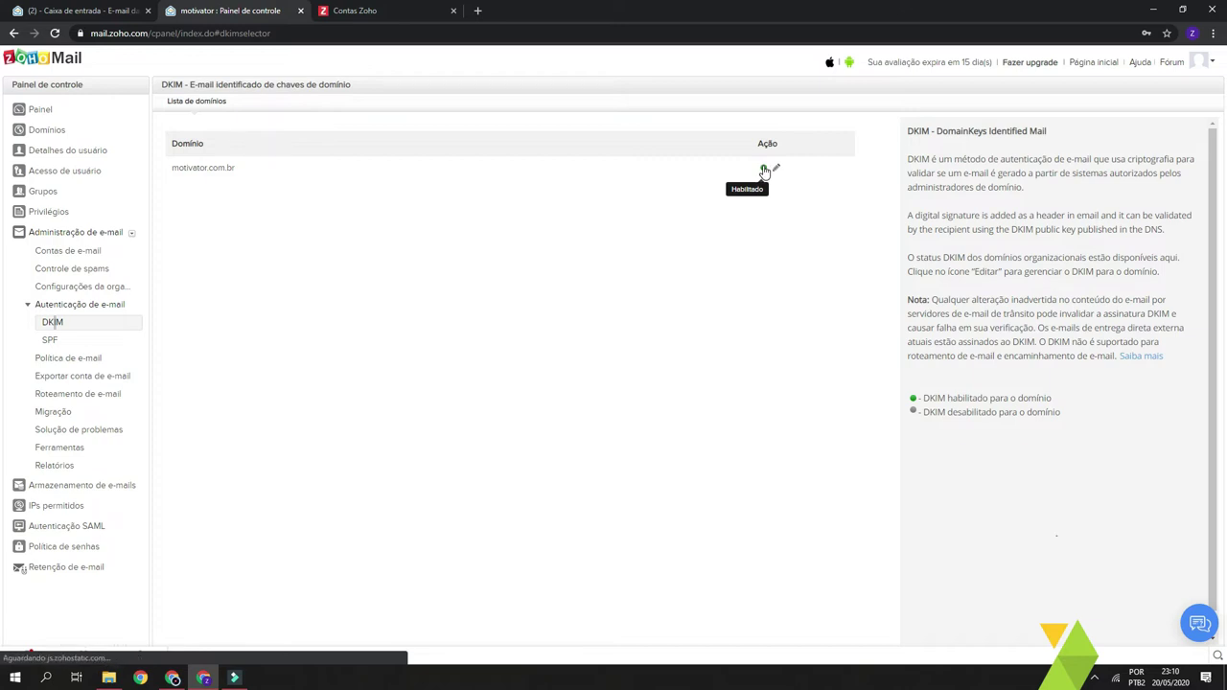
{"action": "left_click", "coordinate": [226, 170]}
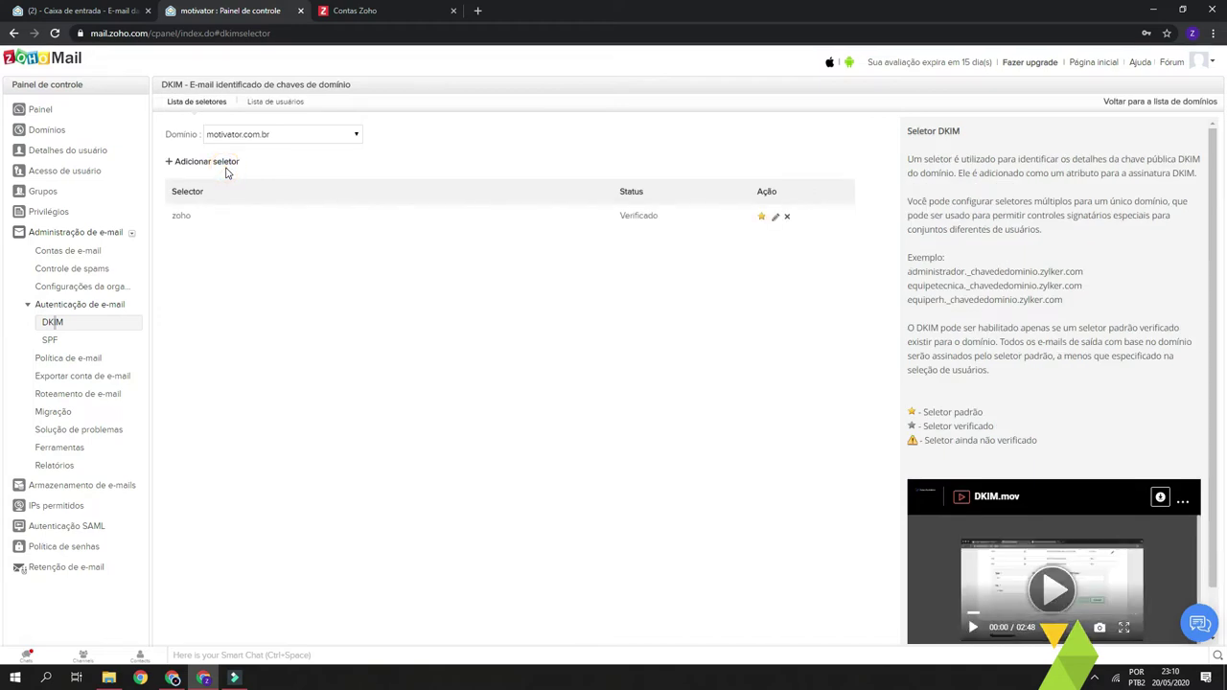
{"action": "left_click_drag", "start_coordinate": [663, 220], "coordinate": [616, 221]}
{"action": "left_click", "coordinate": [619, 239]}
- Open the zoho selector's TXT record and select its full DKIM key value
{"action": "left_click", "coordinate": [181, 218]}
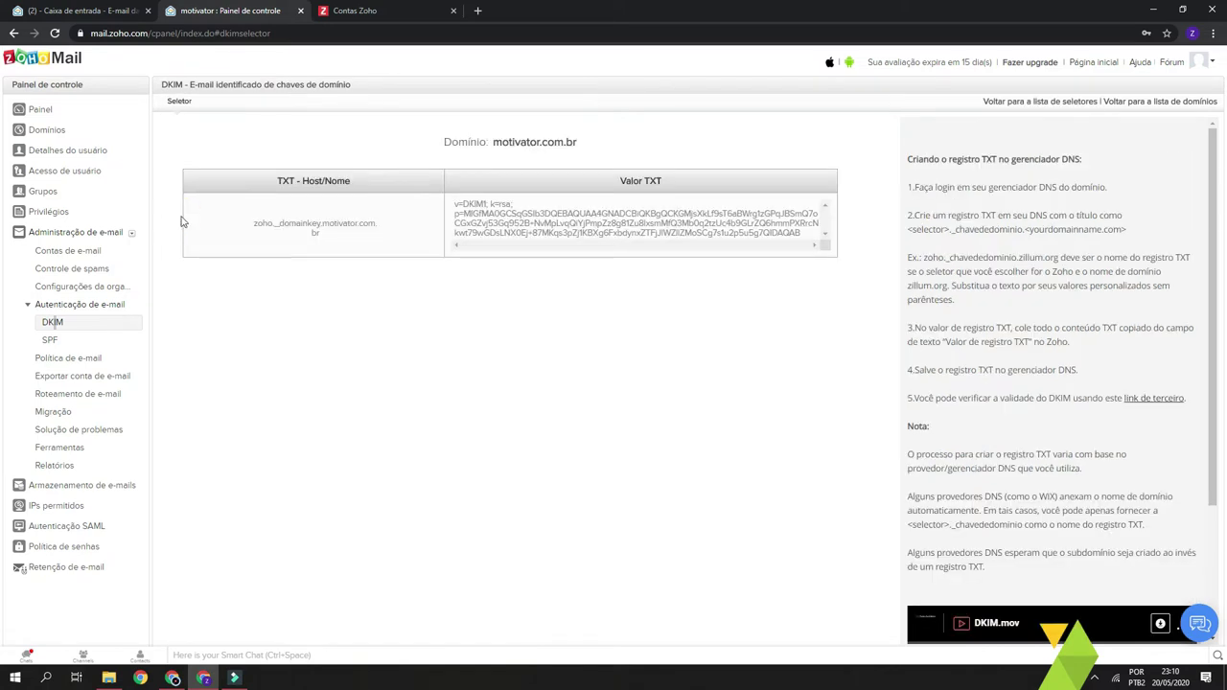
{"action": "left_click_drag", "start_coordinate": [245, 231], "coordinate": [334, 236]}
{"action": "left_click", "coordinate": [334, 236]}
{"action": "left_click_drag", "start_coordinate": [252, 222], "coordinate": [359, 238]}
{"action": "left_click", "coordinate": [575, 213]}
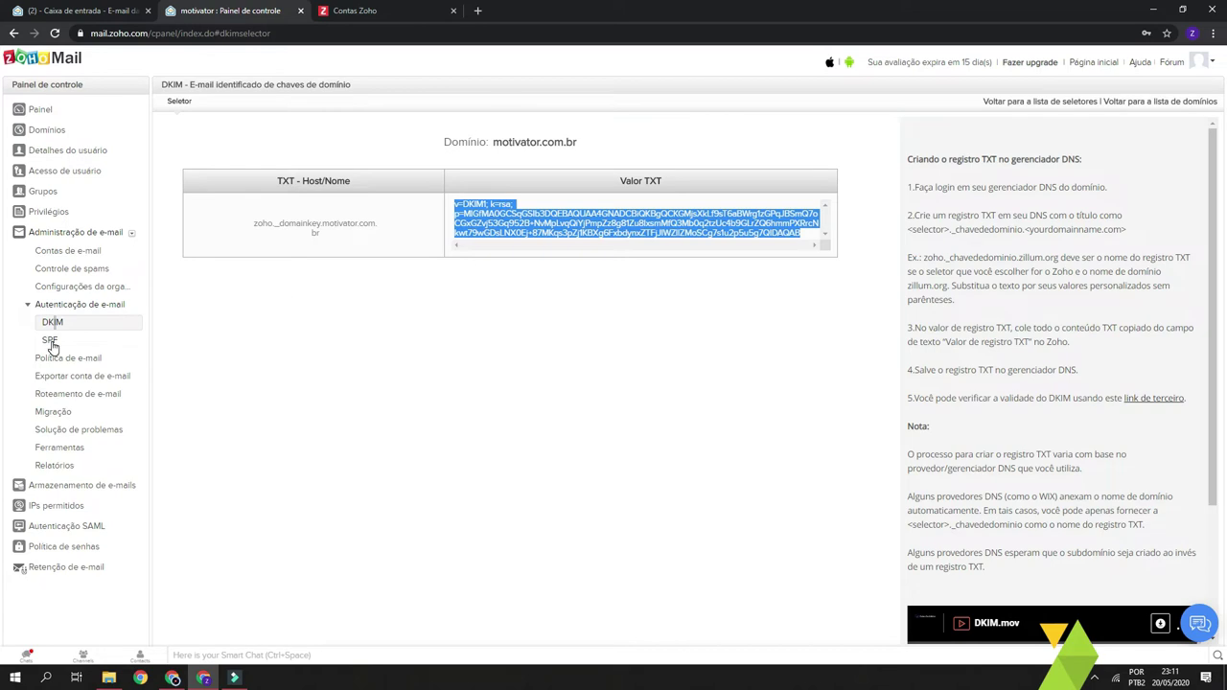
- Go from Domínios to the 'Detalhes do usuário' list of organisation users
{"action": "left_click", "coordinate": [53, 132]}
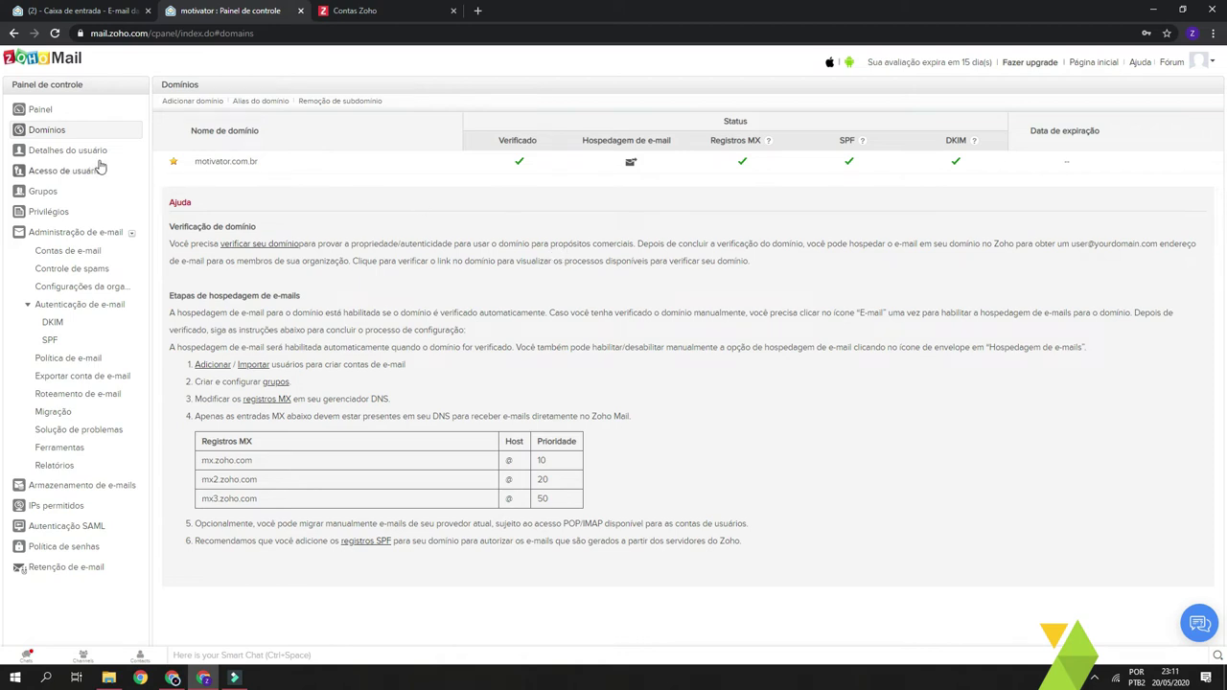
{"action": "left_click", "coordinate": [62, 154]}
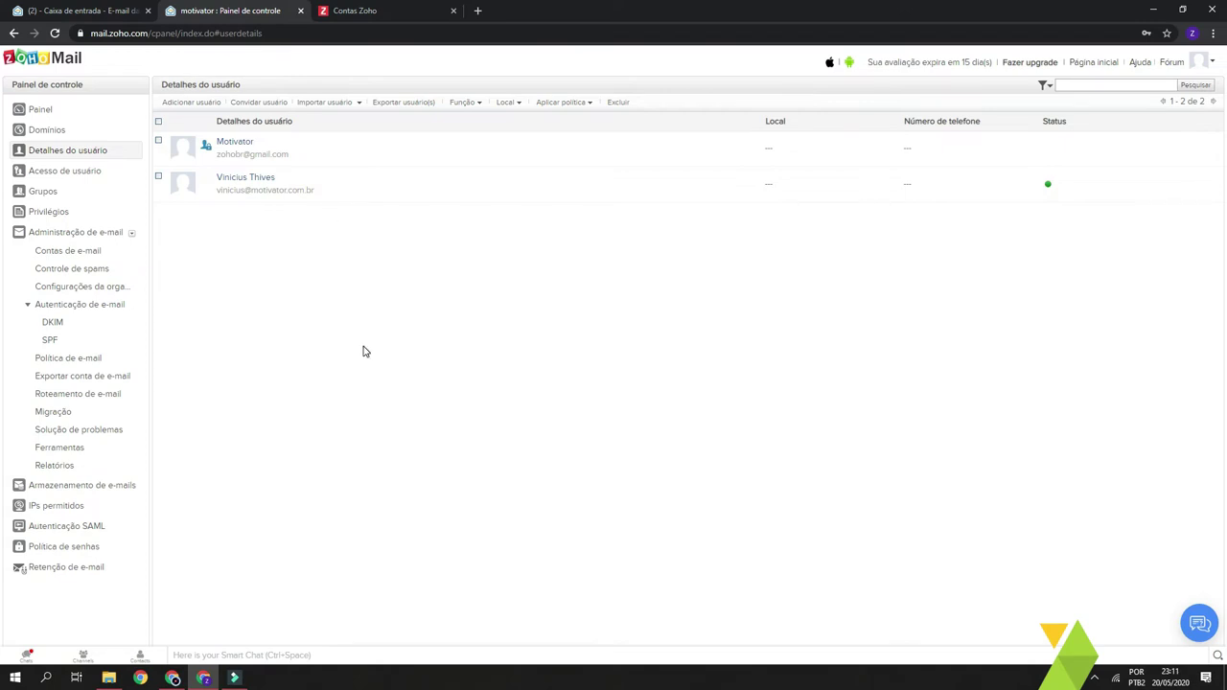
- Start a new user and step through the name, e-mail and password fields
{"action": "left_click", "coordinate": [192, 103]}
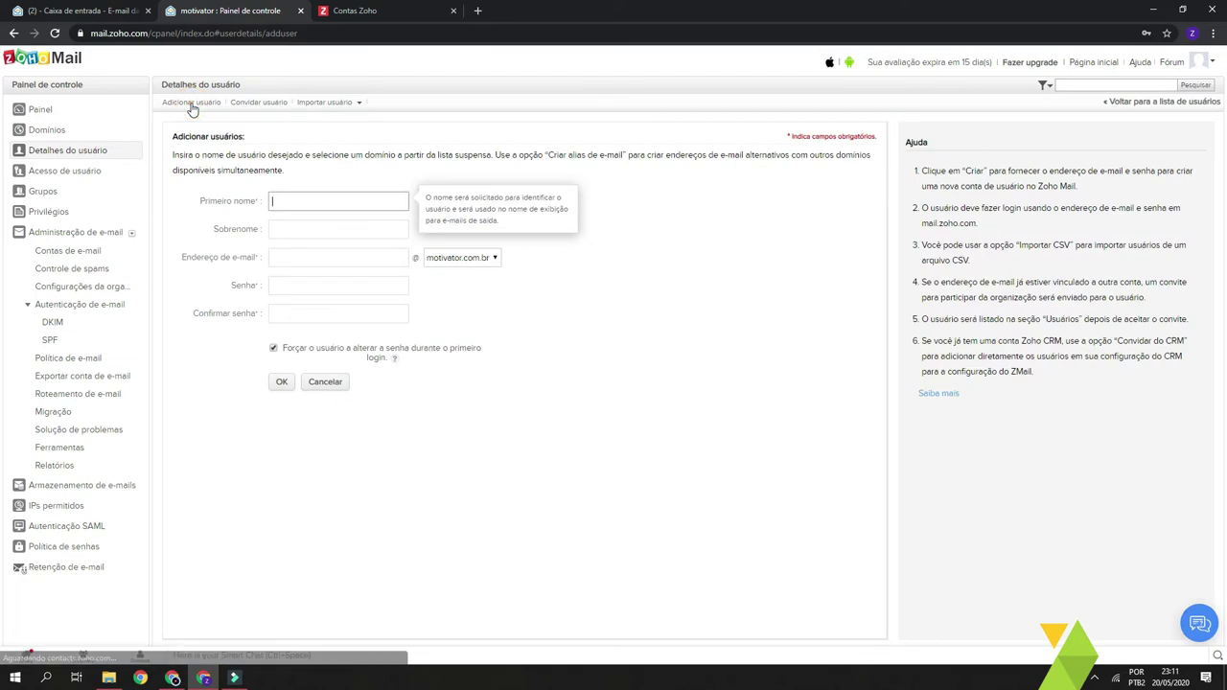
{"action": "left_click", "coordinate": [299, 202]}
{"action": "left_click", "coordinate": [305, 228]}
{"action": "left_click", "coordinate": [304, 257]}
{"action": "left_click", "coordinate": [313, 284]}
{"action": "left_click", "coordinate": [544, 475]}
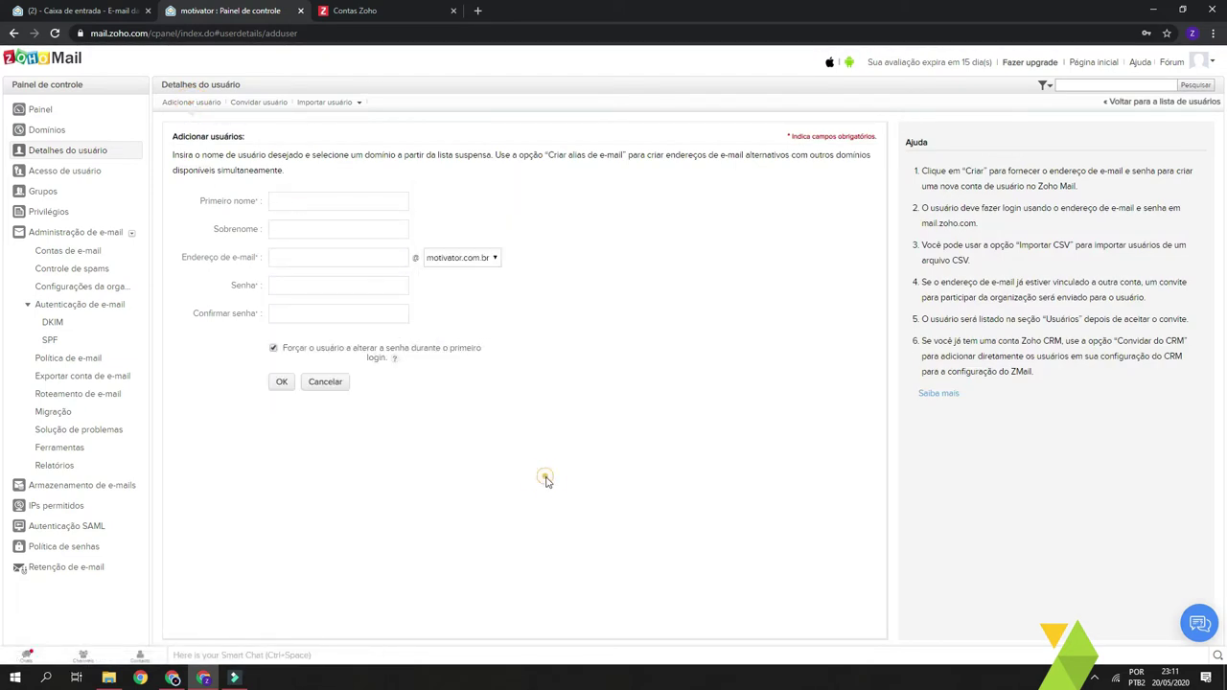
{"action": "left_click", "coordinate": [275, 349]}
{"action": "left_click", "coordinate": [273, 349]}
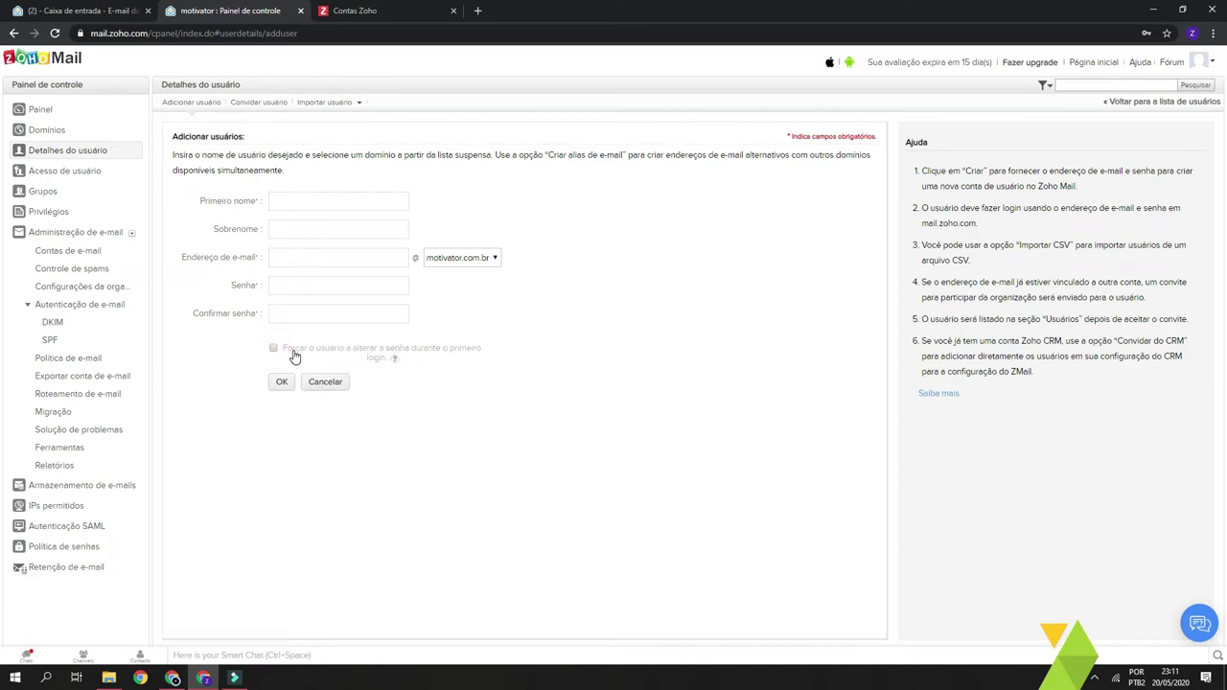
- Enter the new user's password, enable forced first-login change, and return to users
{"action": "left_click", "coordinate": [318, 290]}
{"action": "type", "text": "•••••"}
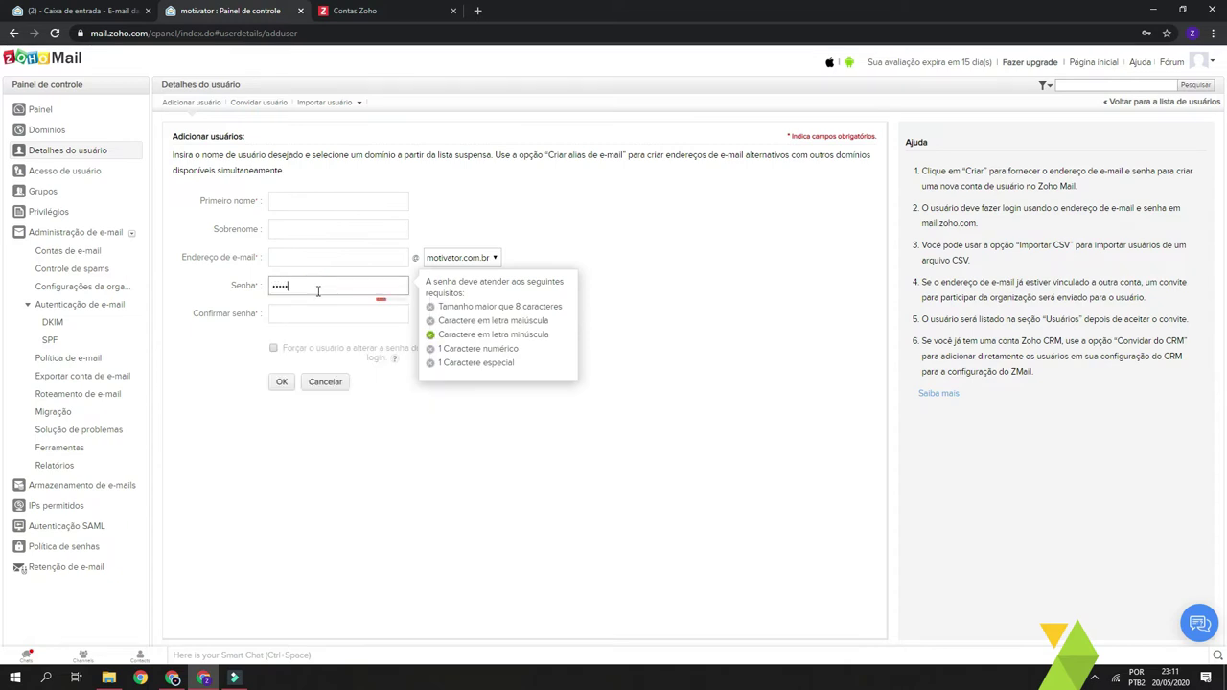
{"action": "key", "text": "Tab"}
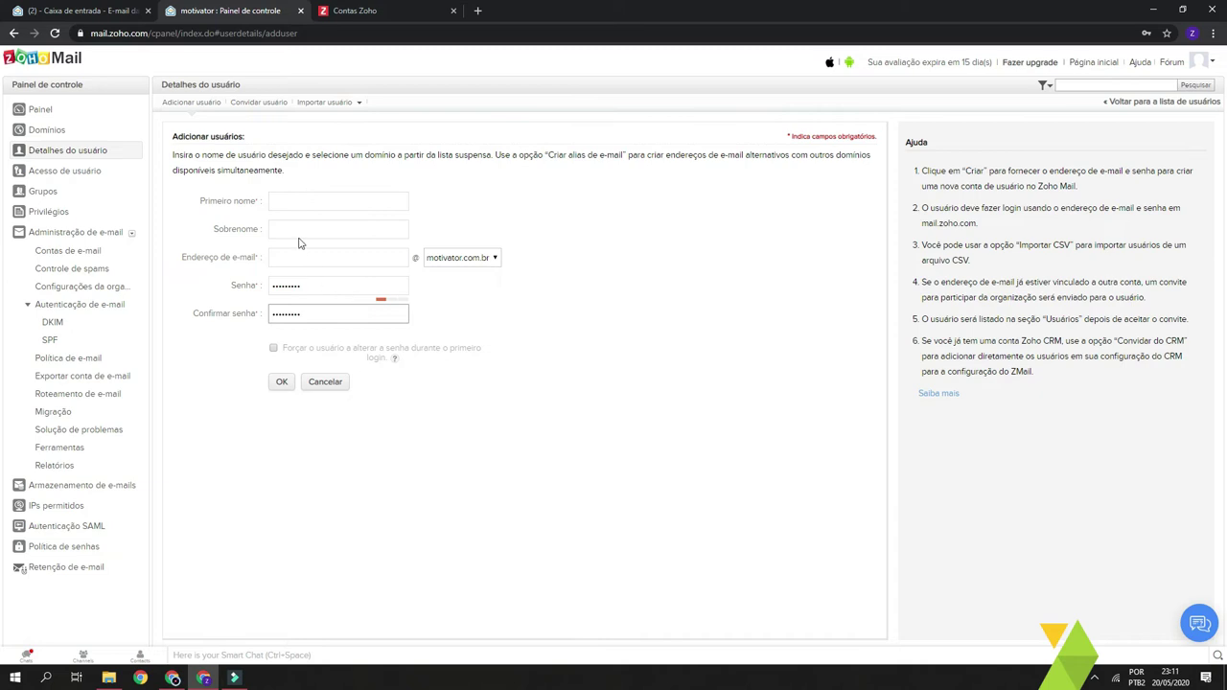
{"action": "left_click", "coordinate": [449, 428]}
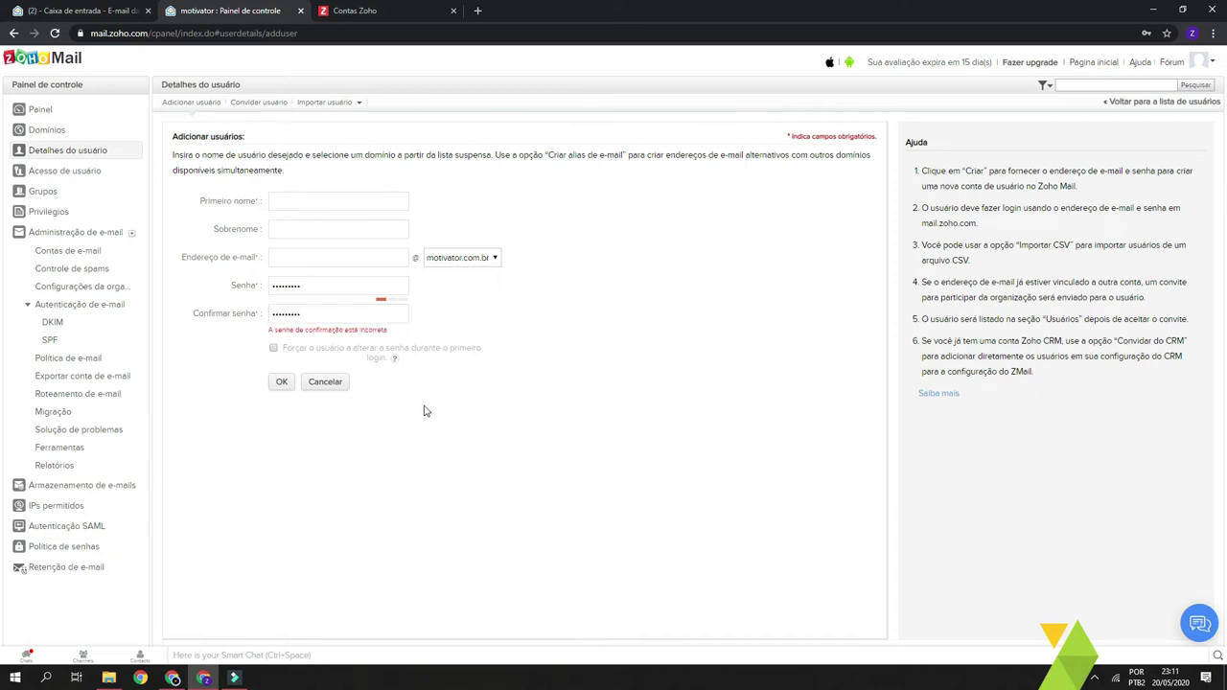
{"action": "left_click", "coordinate": [273, 351]}
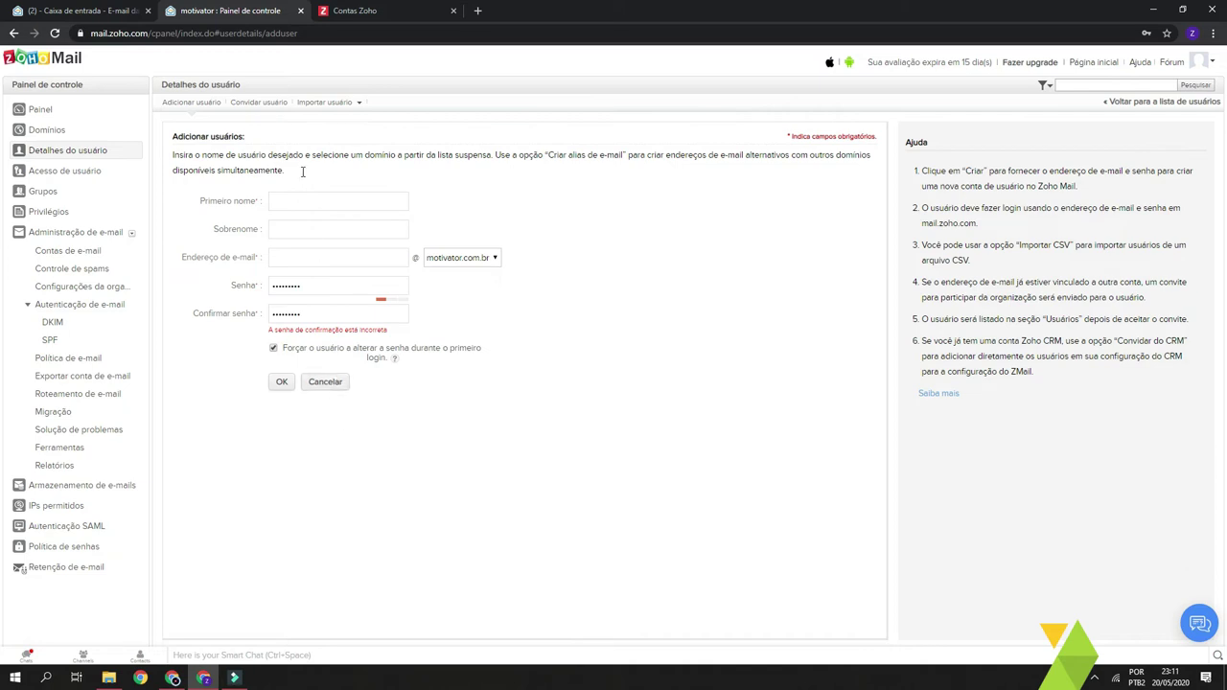
{"action": "left_click", "coordinate": [82, 157]}
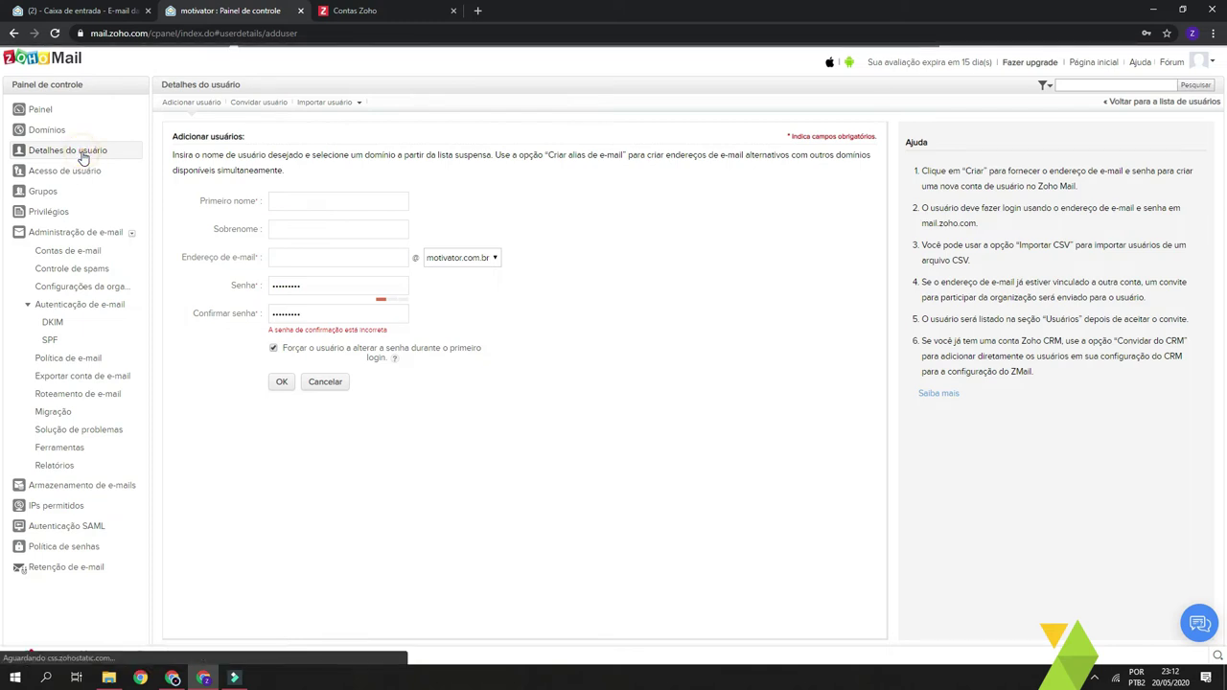
- Dismiss the 'Atualizar senha?' prompt and open the second user's profile
{"action": "left_click", "coordinate": [1166, 54]}
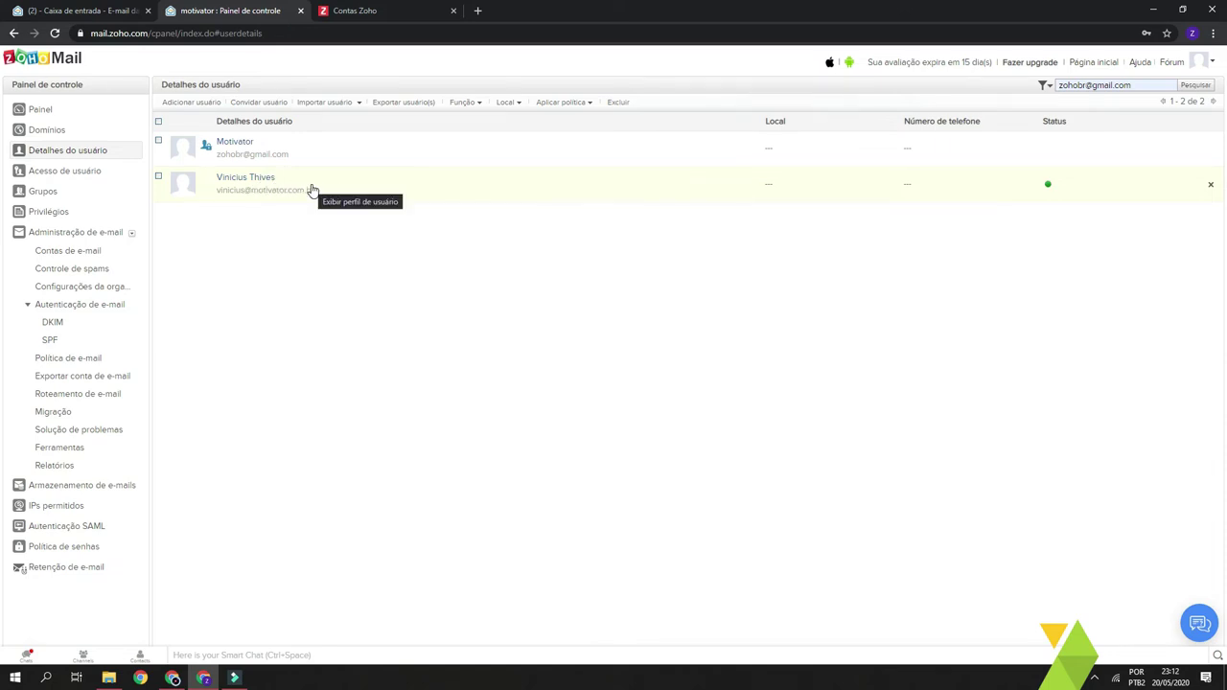
{"action": "left_click", "coordinate": [313, 188]}
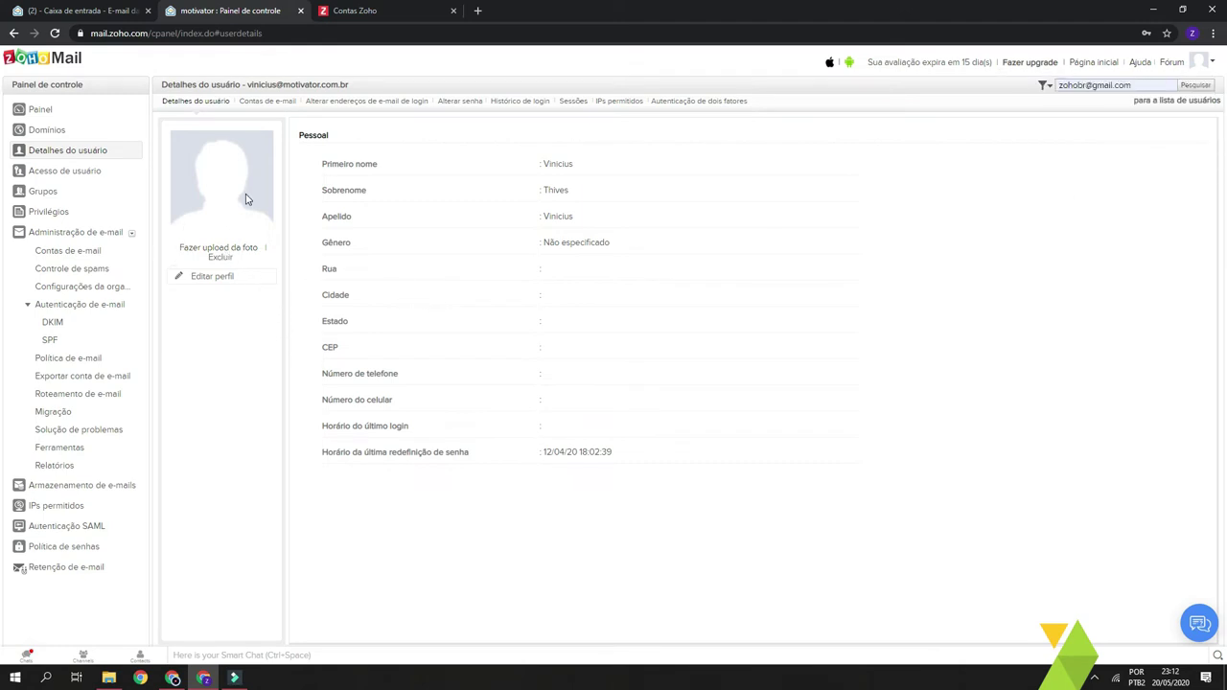
- View the user's 'Contas de e-mail' mailbox settings
{"action": "left_click", "coordinate": [263, 104]}
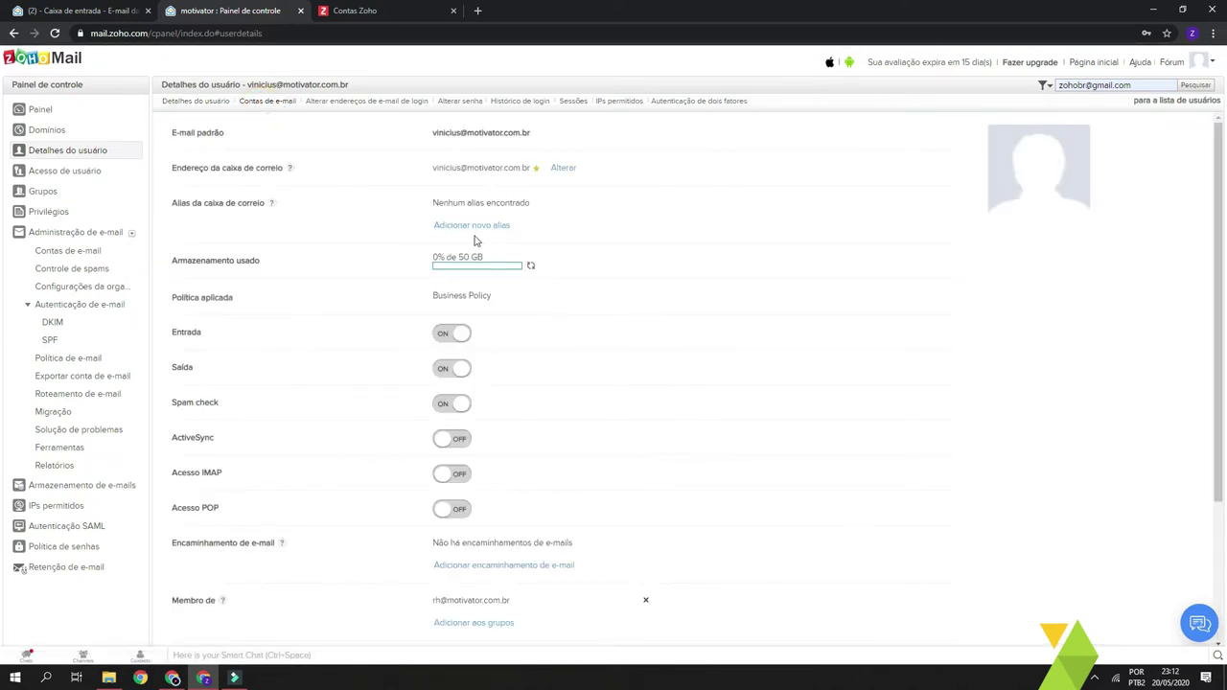
{"action": "left_click_drag", "start_coordinate": [529, 229], "coordinate": [433, 226]}
{"action": "left_click", "coordinate": [564, 227]}
{"action": "left_click_drag", "start_coordinate": [427, 172], "coordinate": [522, 176]}
{"action": "left_click", "coordinate": [578, 227]}
- Add a new alias name for the mailbox and save it
{"action": "left_click", "coordinate": [487, 225]}
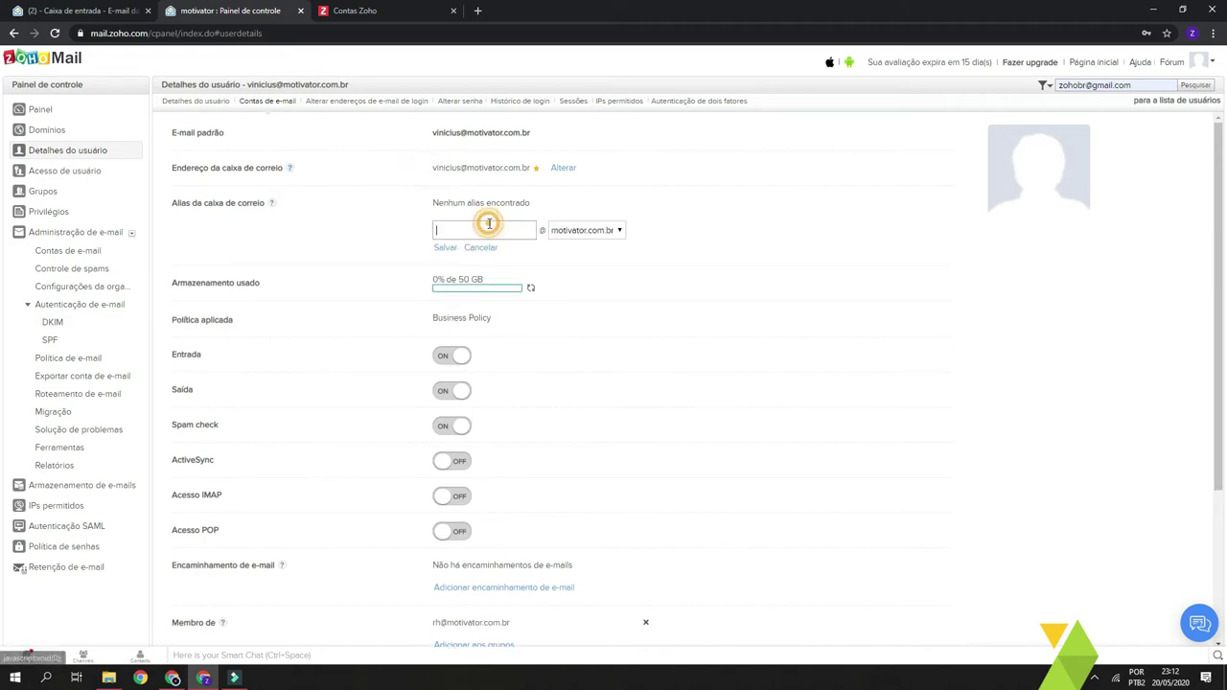
{"action": "left_click", "coordinate": [491, 228]}
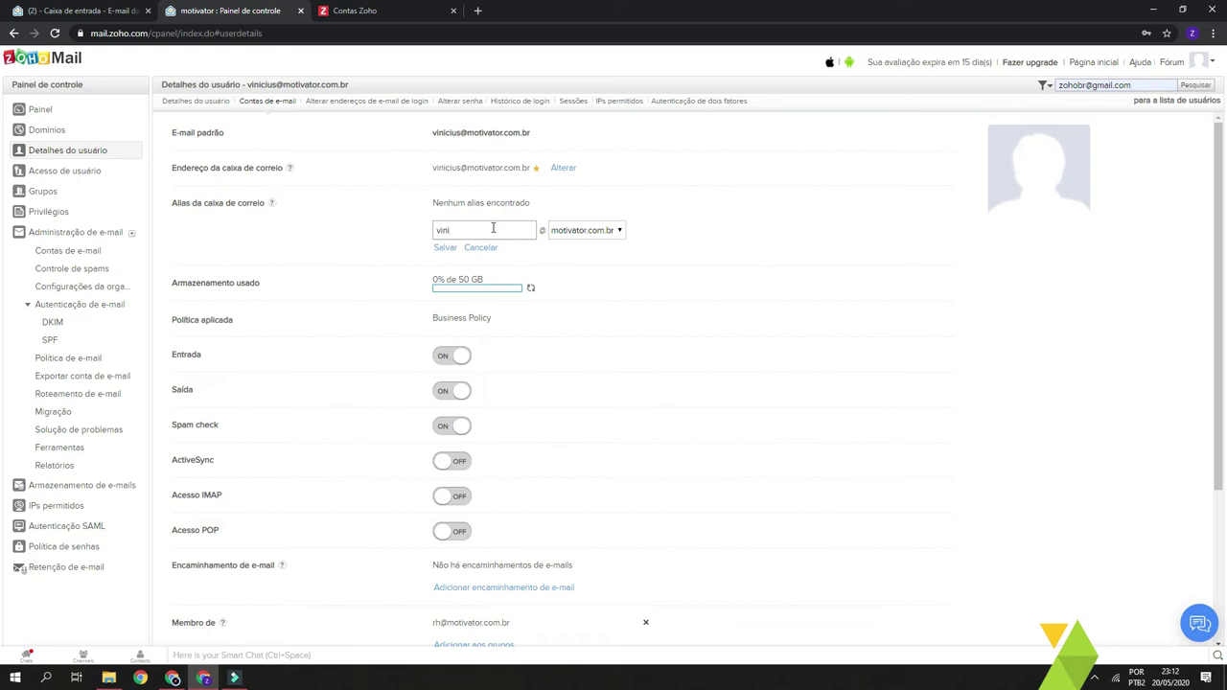
{"action": "left_click", "coordinate": [445, 248]}
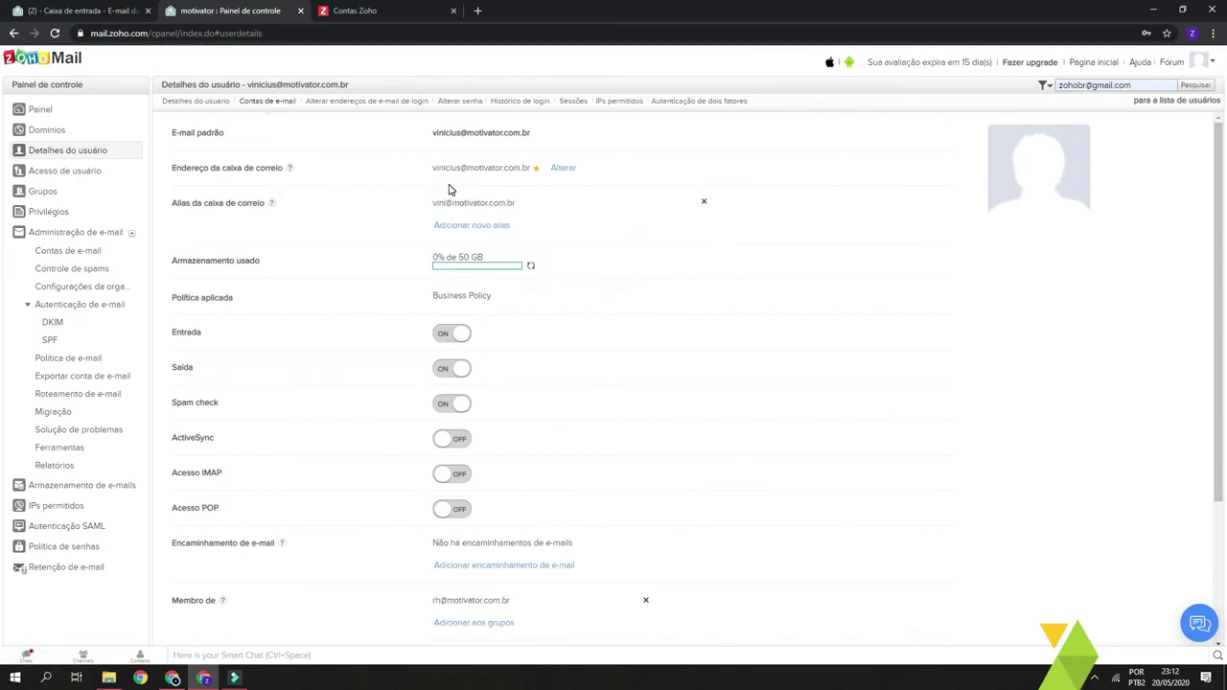
{"action": "left_click", "coordinate": [429, 202]}
{"action": "left_click_drag", "start_coordinate": [433, 203], "coordinate": [433, 205]}
{"action": "left_click", "coordinate": [533, 202]}
{"action": "left_click", "coordinate": [484, 209]}
- Select and review details on the second user's account page
{"action": "left_click", "coordinate": [253, 337]}
{"action": "double_click", "coordinate": [210, 472]}
{"action": "left_click", "coordinate": [196, 515]}
{"action": "left_click", "coordinate": [251, 511]}
{"action": "left_click_drag", "start_coordinate": [192, 475], "coordinate": [179, 511]}
{"action": "left_click", "coordinate": [235, 476]}
{"action": "left_click", "coordinate": [240, 510]}
- Inspect the new, confirmation and administrator password fields on Alterar senha without saving
{"action": "left_click", "coordinate": [462, 102]}
{"action": "left_click", "coordinate": [373, 161]}
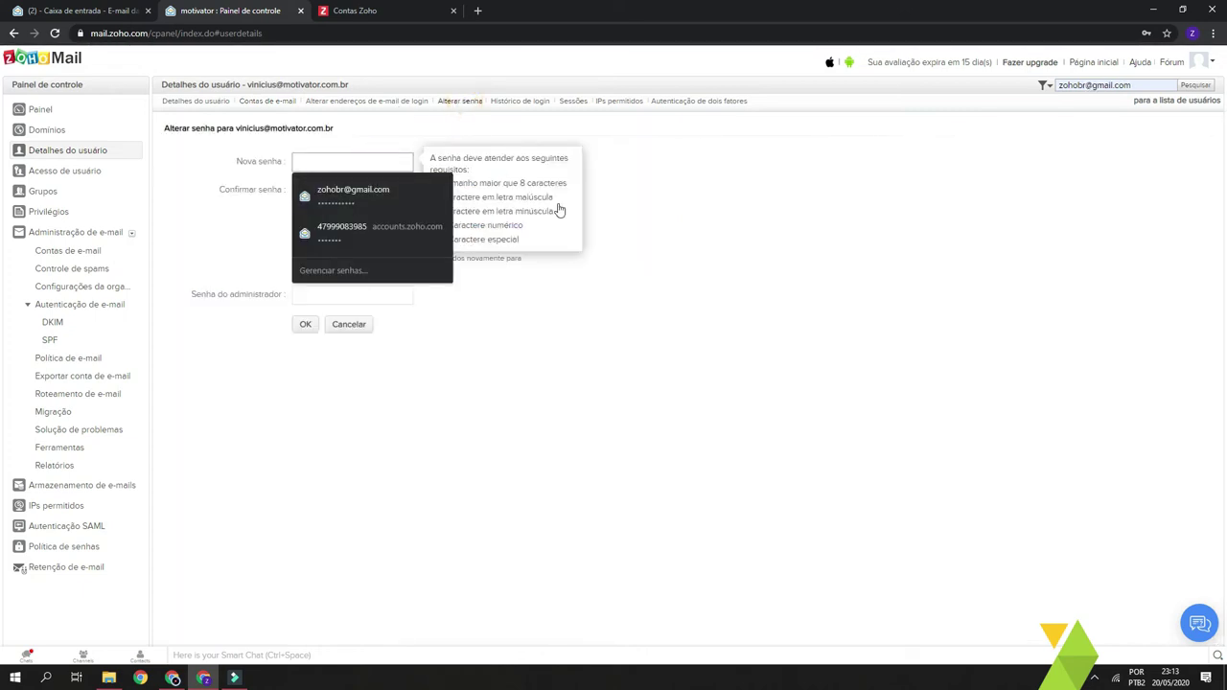
{"action": "left_click", "coordinate": [582, 273]}
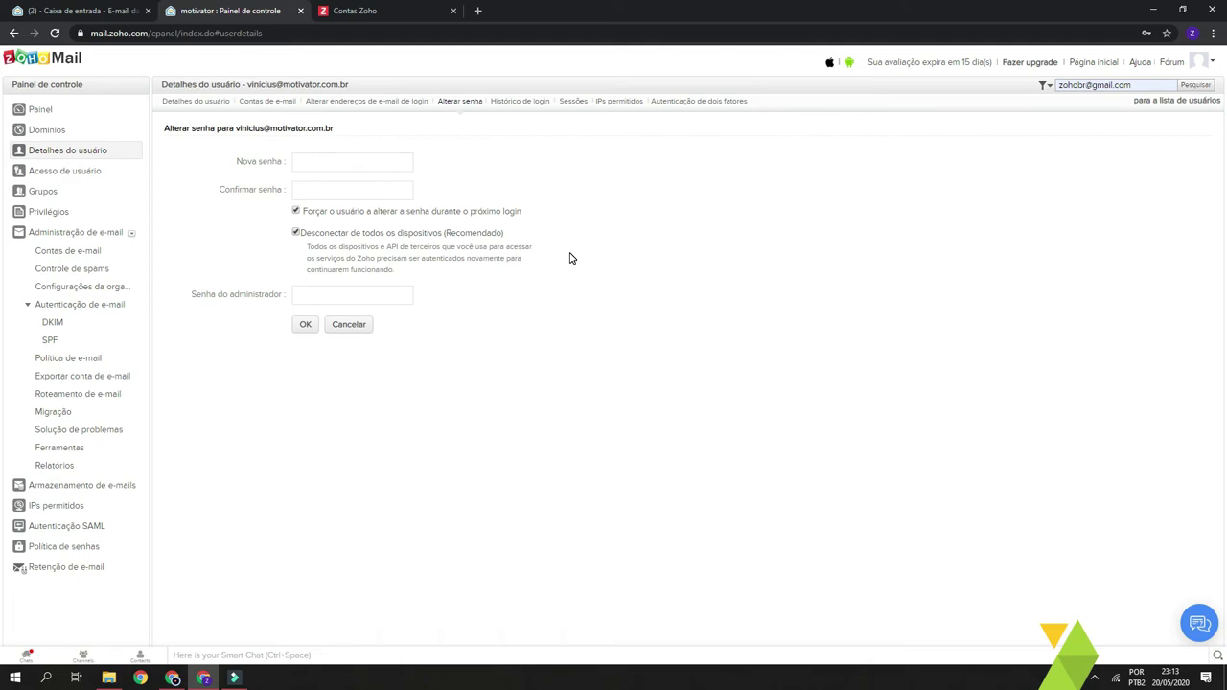
{"action": "left_click", "coordinate": [330, 161]}
{"action": "left_click", "coordinate": [244, 164]}
{"action": "left_click", "coordinate": [321, 189]}
{"action": "left_click", "coordinate": [230, 242]}
{"action": "left_click", "coordinate": [349, 297]}
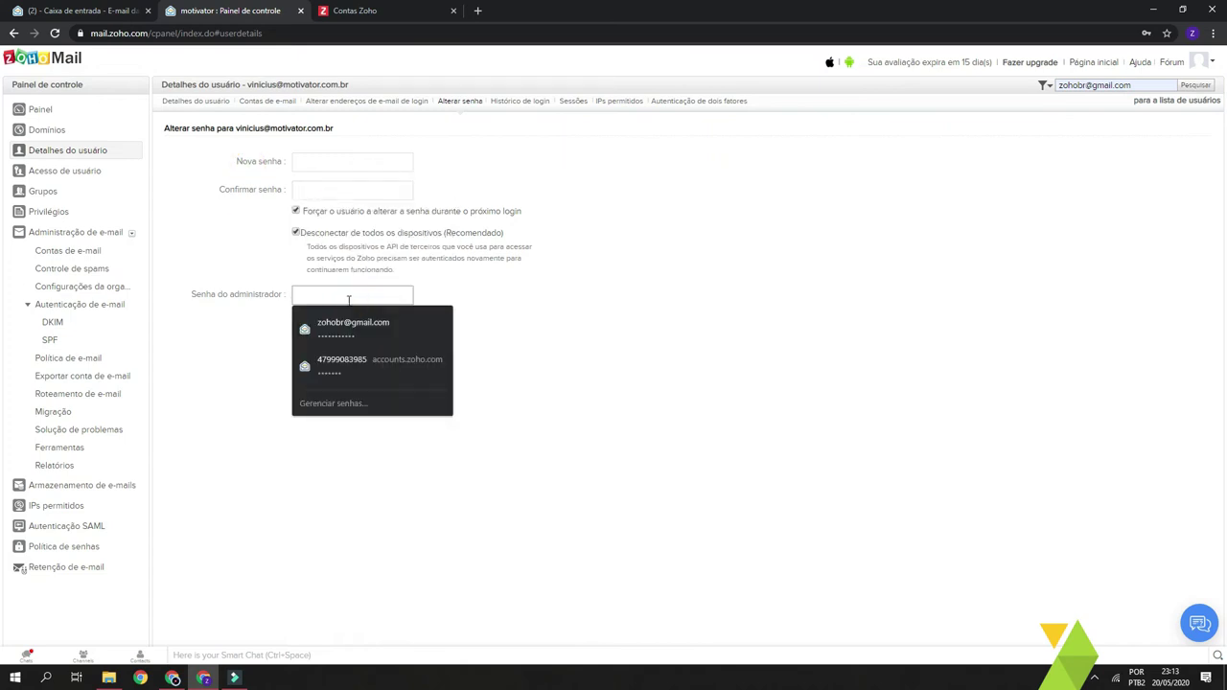
{"action": "left_click", "coordinate": [489, 342]}
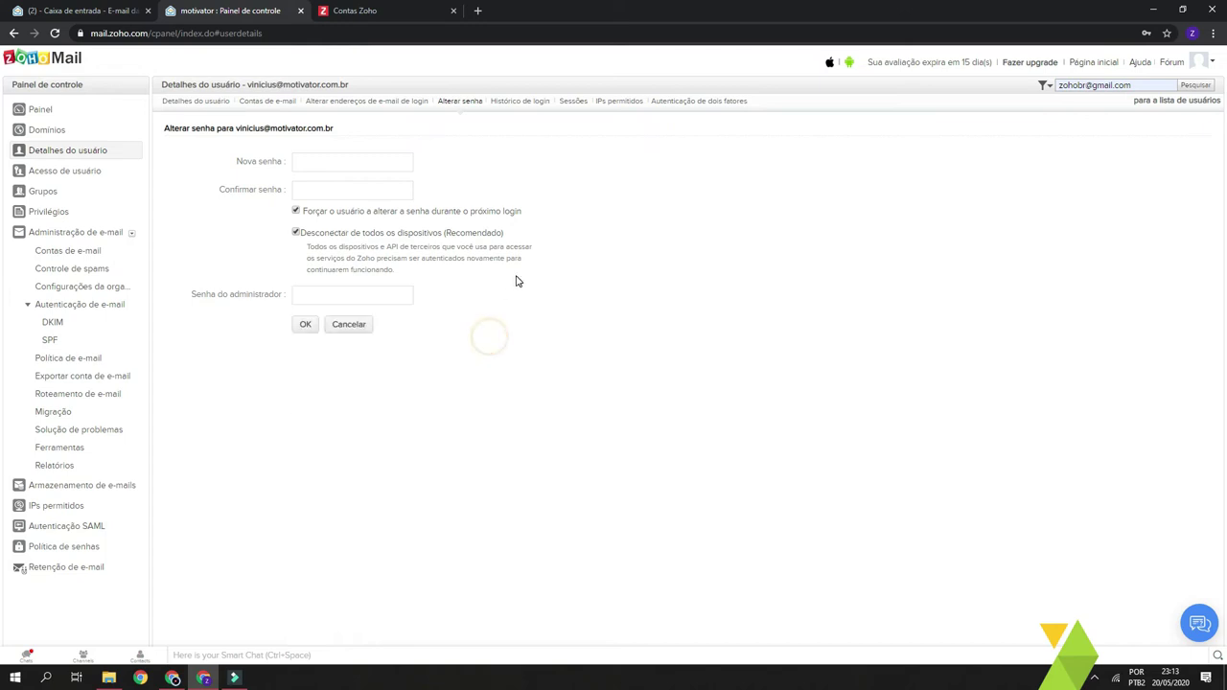
- Check the user's login history, which shows no logins available
{"action": "left_click", "coordinate": [519, 105]}
{"action": "left_click_drag", "start_coordinate": [534, 164], "coordinate": [869, 202]}
{"action": "left_click", "coordinate": [870, 203]}
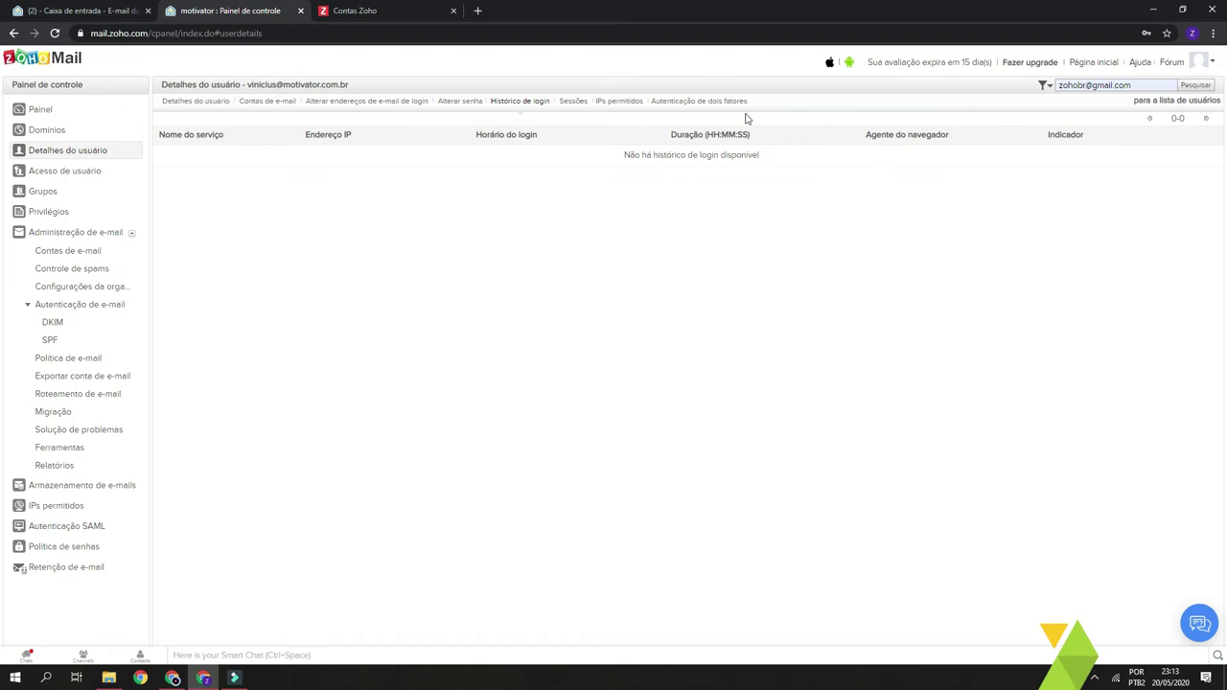
- Review users' app access, toggling the second user's Calendário access off and back on
{"action": "left_click", "coordinate": [74, 181]}
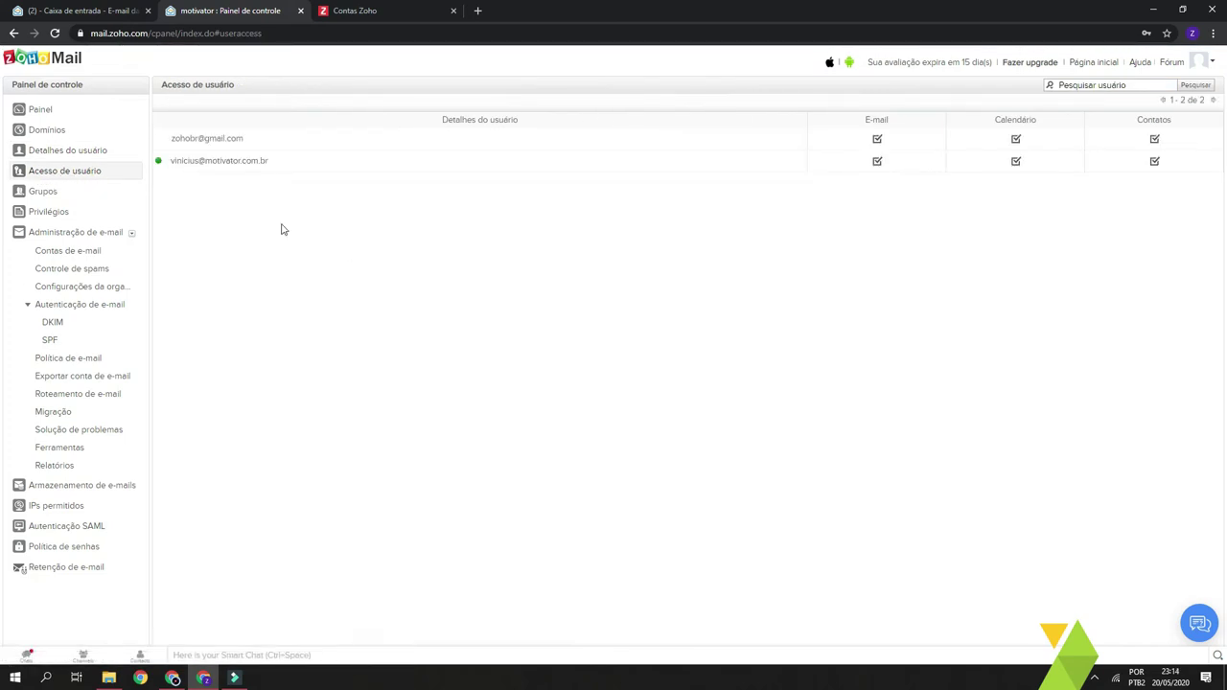
{"action": "left_click", "coordinate": [764, 265]}
{"action": "left_click", "coordinate": [301, 218]}
{"action": "left_click", "coordinate": [1016, 163]}
{"action": "left_click", "coordinate": [1016, 163]}
{"action": "left_click", "coordinate": [61, 195]}
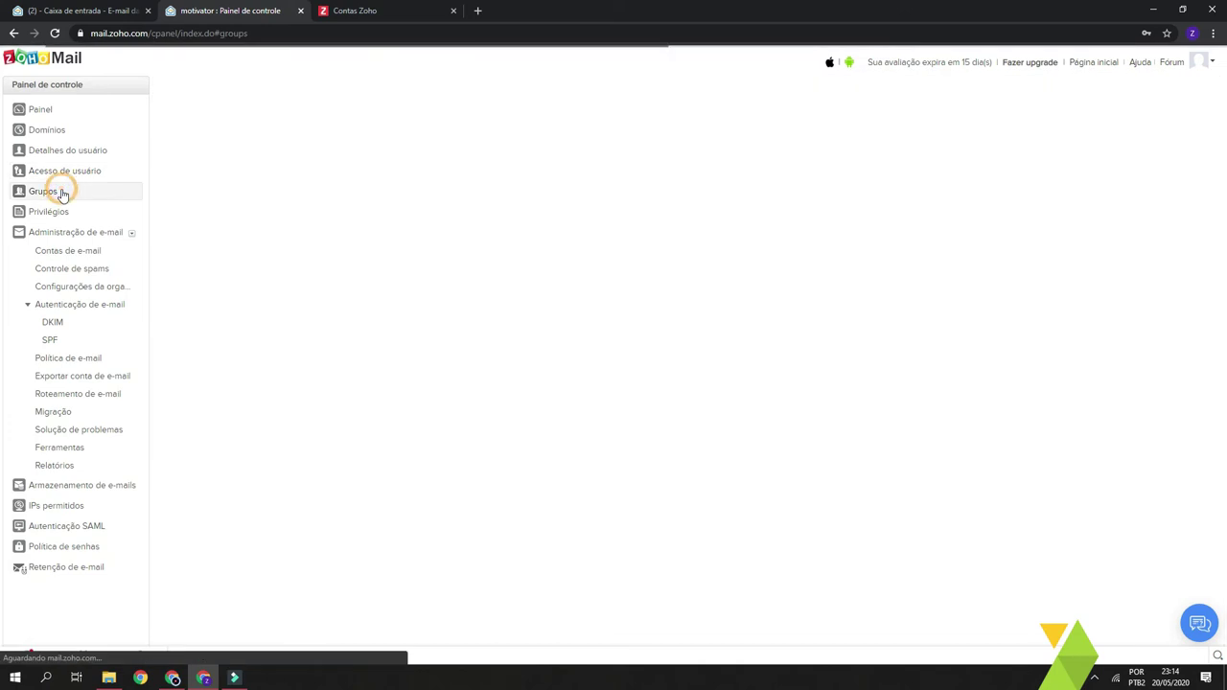
{"action": "left_click", "coordinate": [326, 302]}
{"action": "left_click", "coordinate": [194, 101]}
{"action": "left_click", "coordinate": [398, 155]}
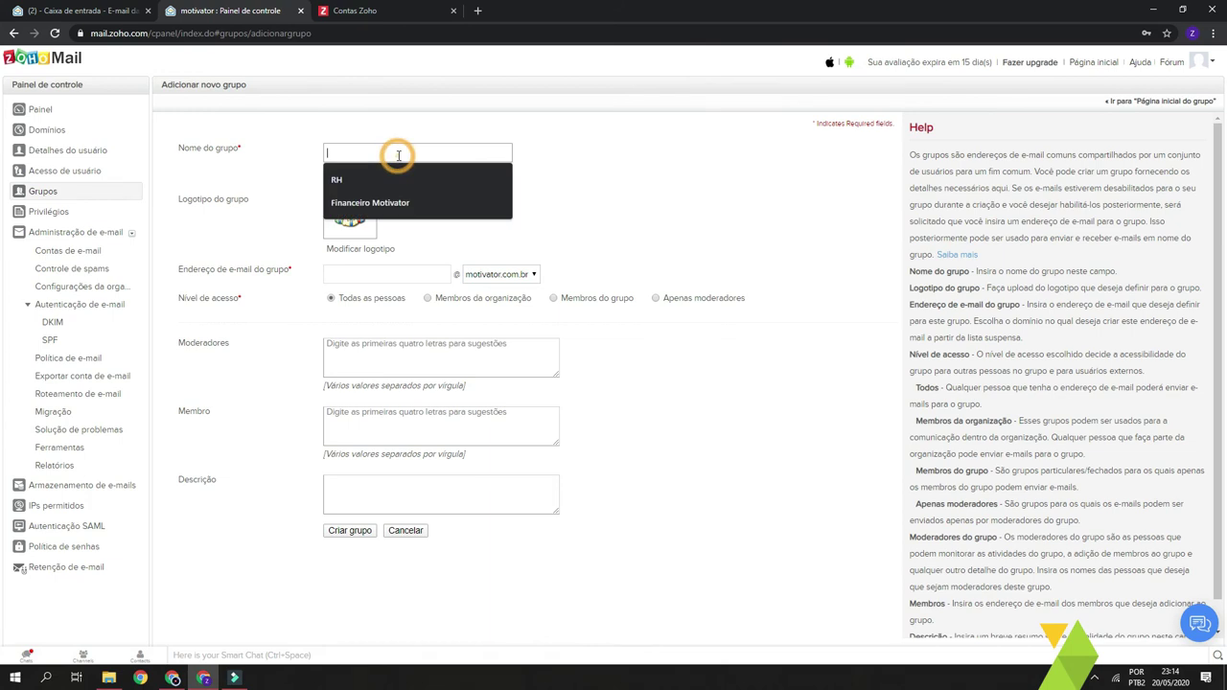
{"action": "left_click", "coordinate": [570, 173]}
{"action": "left_click", "coordinate": [494, 155]}
{"action": "type", "text": "Comercial"}
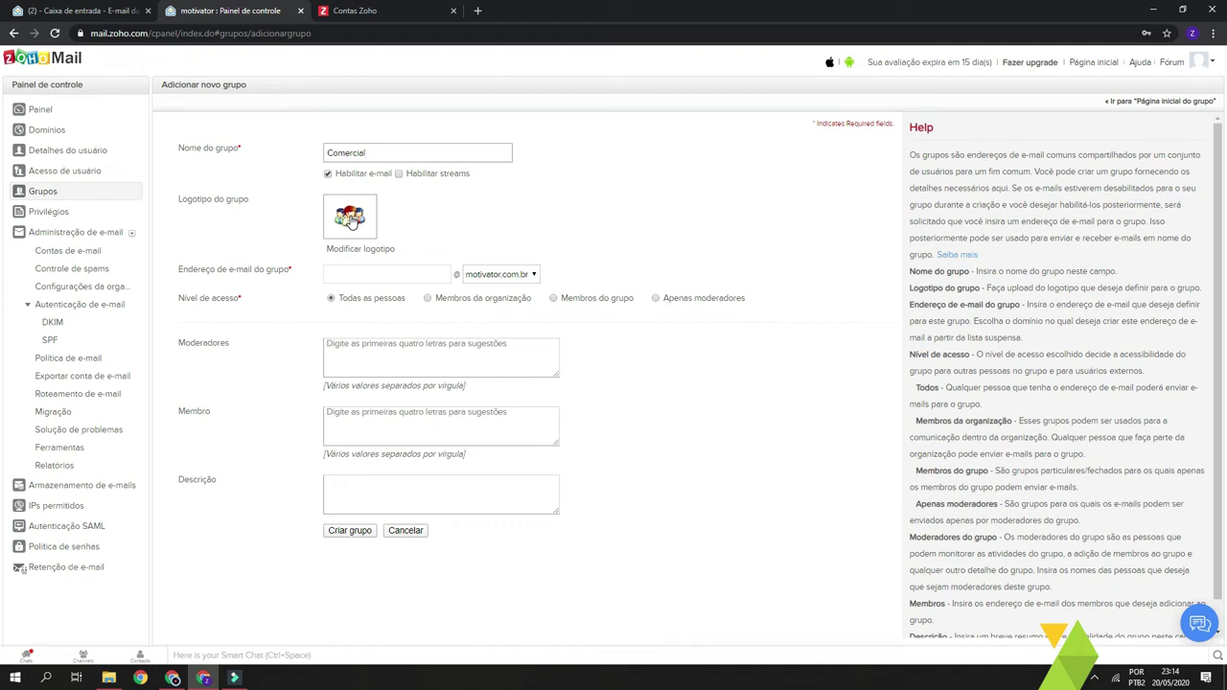
{"action": "left_click", "coordinate": [357, 272]}
{"action": "double_click", "coordinate": [386, 274]}
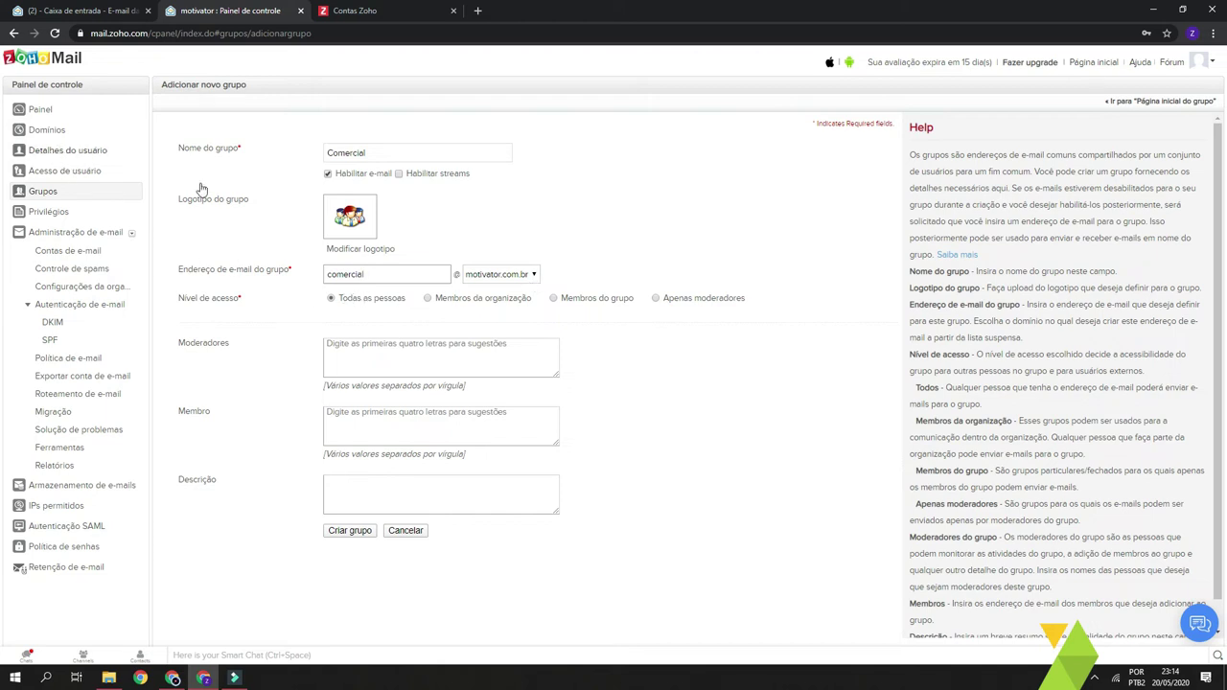
{"action": "left_click_drag", "start_coordinate": [385, 156], "coordinate": [310, 165]}
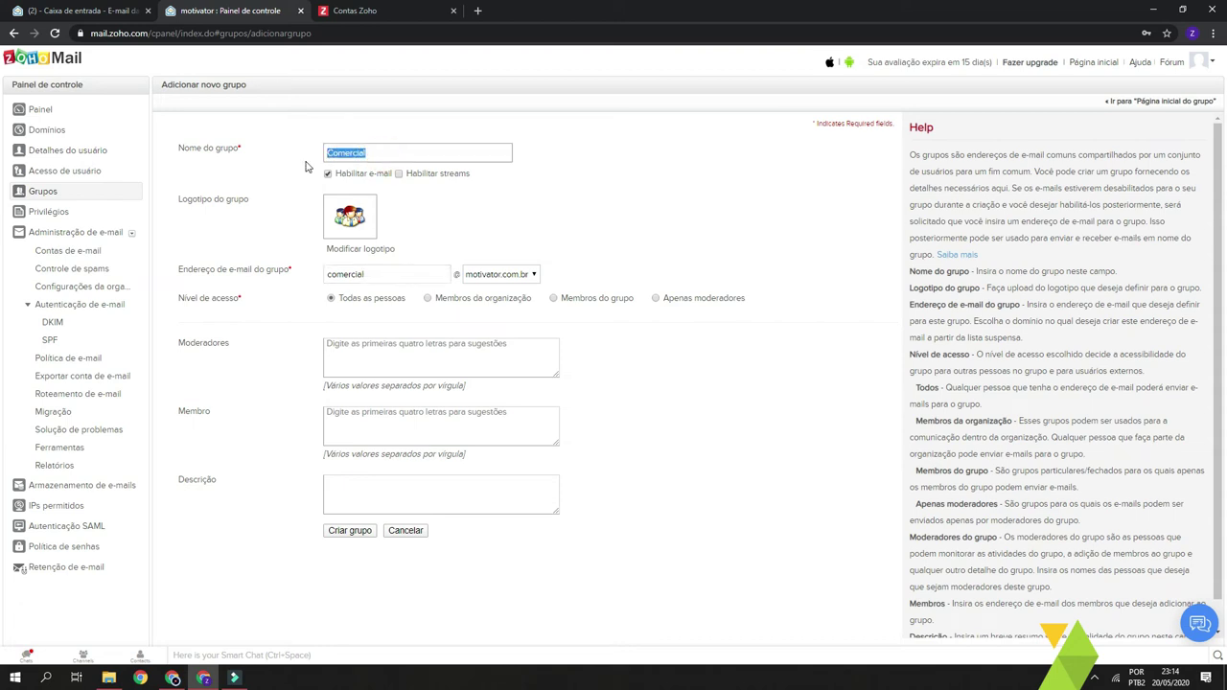
{"action": "left_click", "coordinate": [527, 232]}
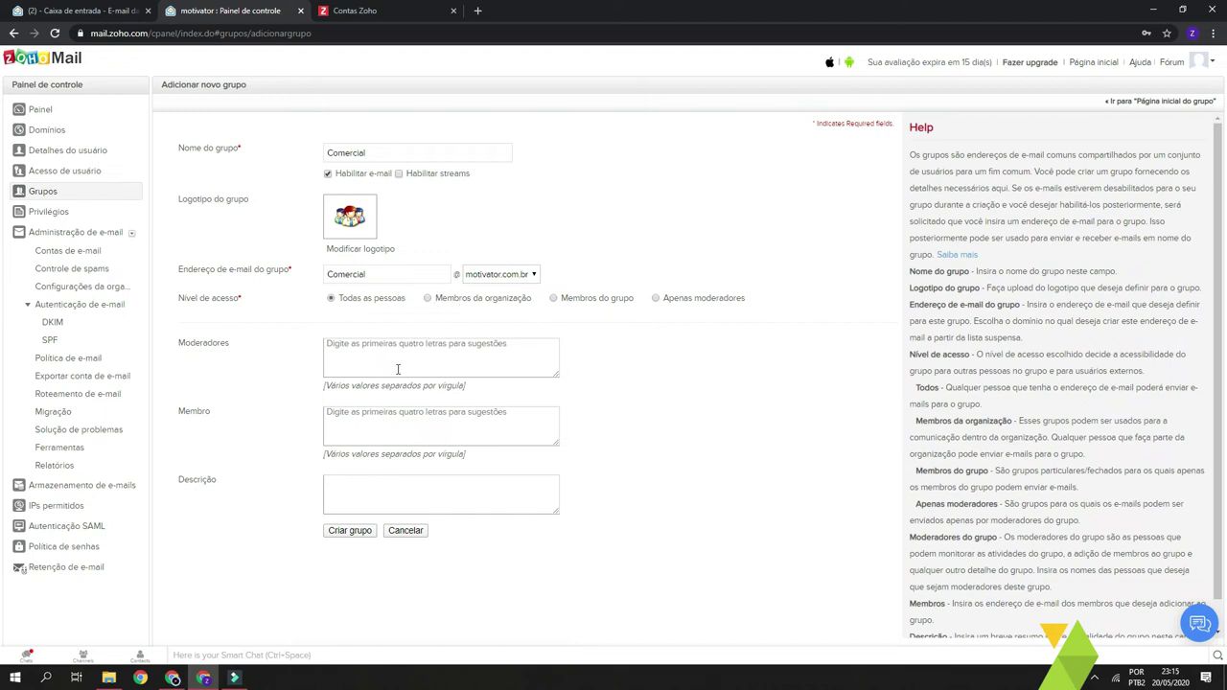
- Limit group mail to 'Membros do grupo', add the domain user as member, and create it
{"action": "left_click", "coordinate": [554, 298]}
{"action": "left_click", "coordinate": [426, 419]}
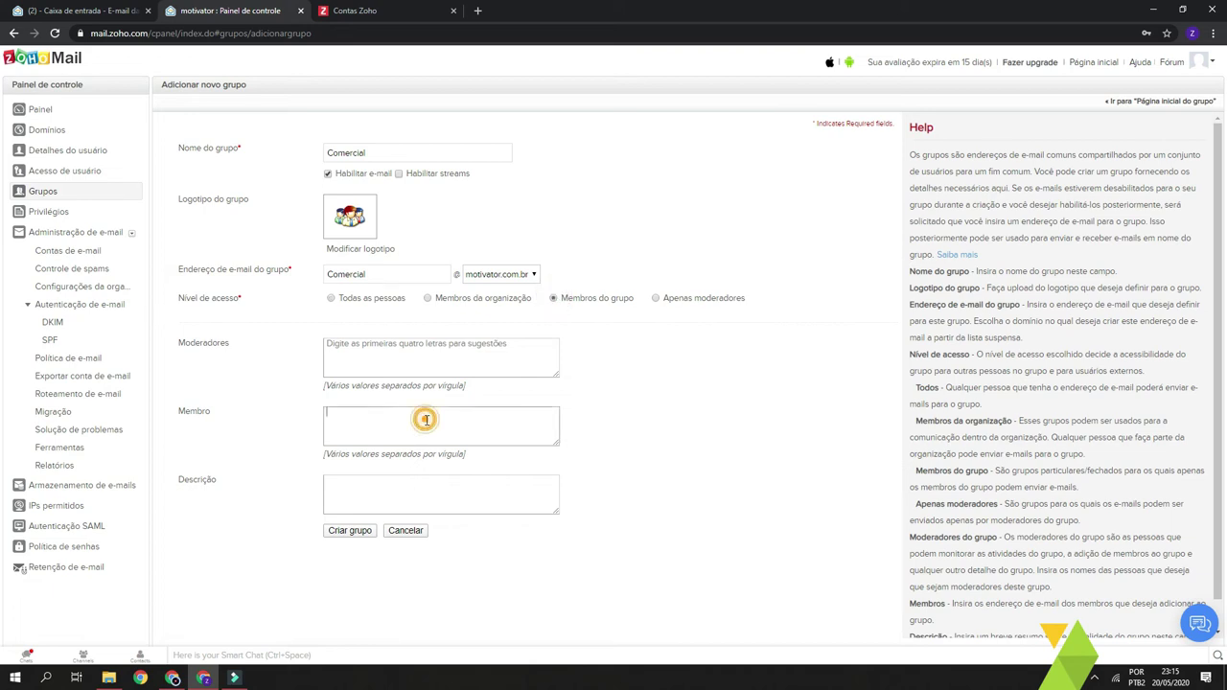
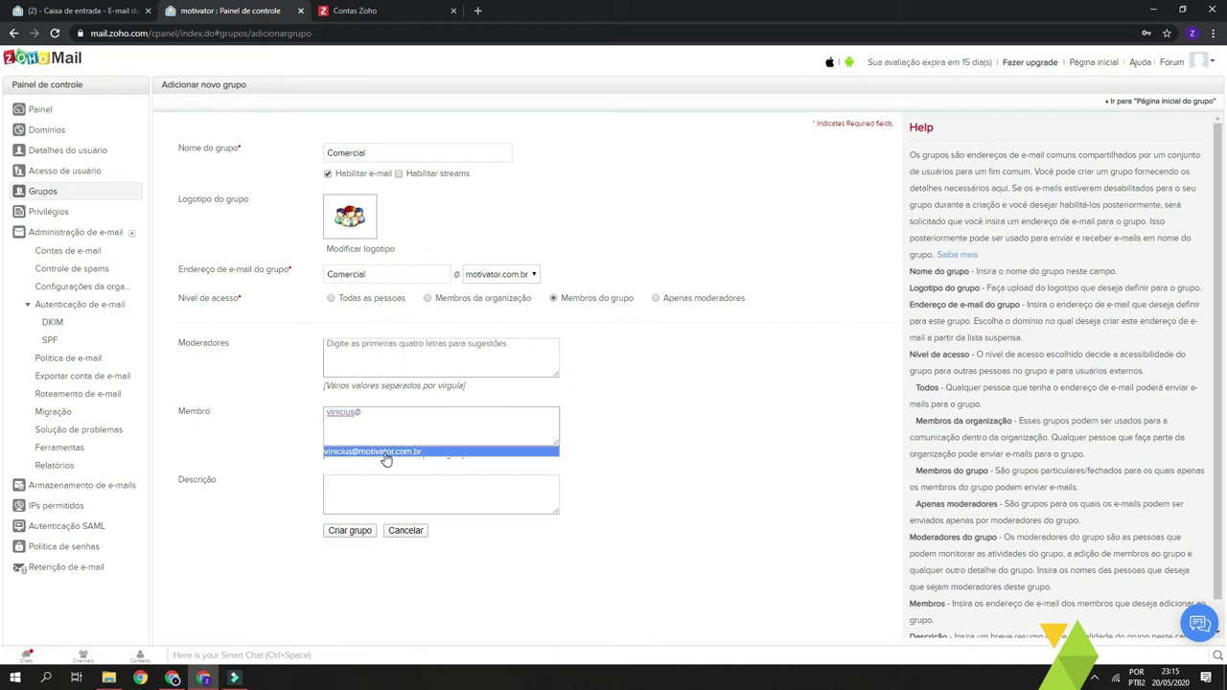
{"action": "left_click", "coordinate": [383, 454]}
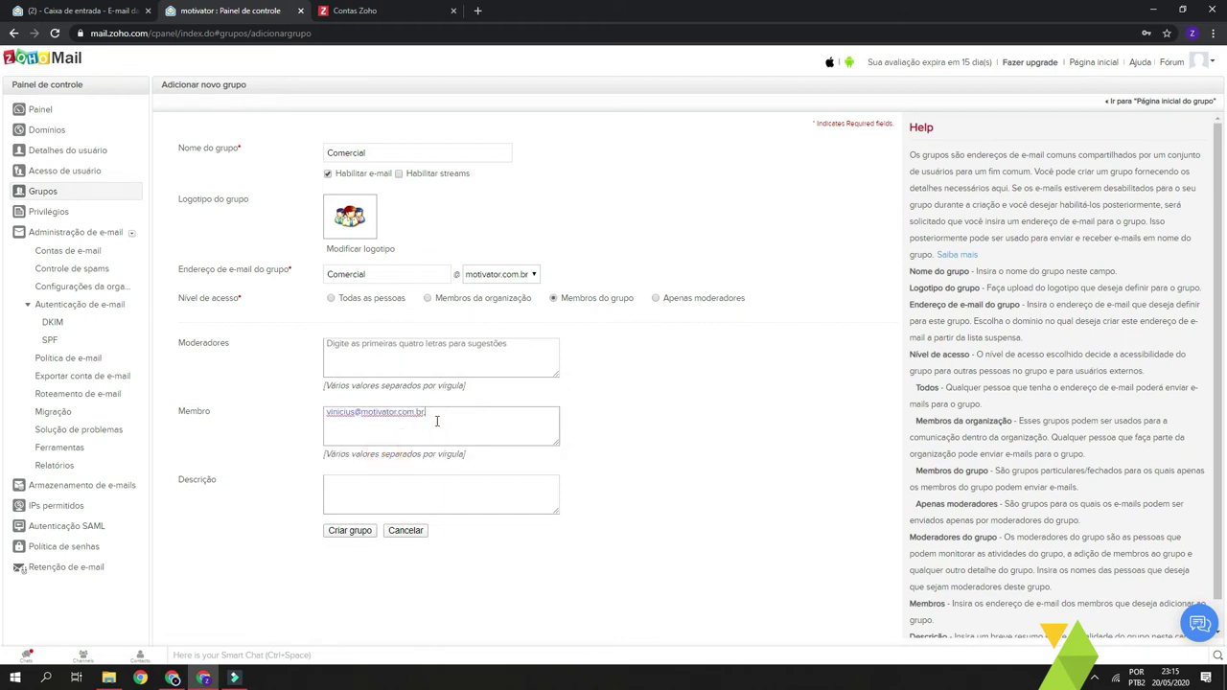
{"action": "double_click", "coordinate": [403, 275]}
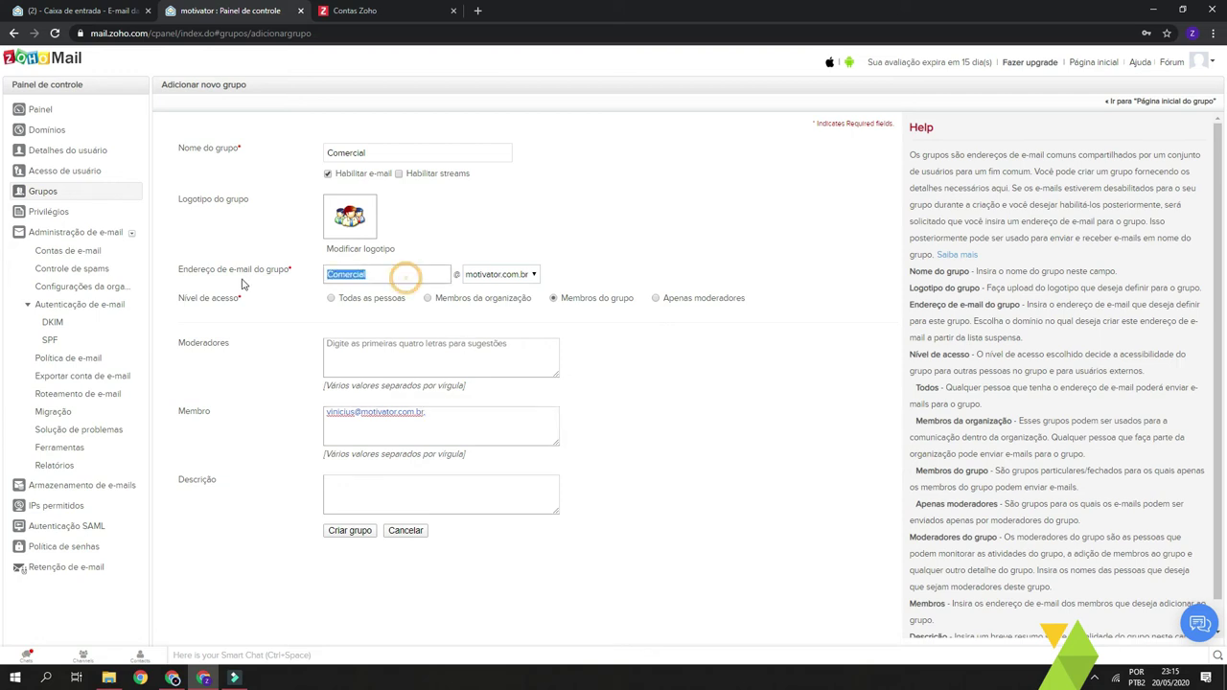
{"action": "left_click", "coordinate": [725, 448]}
{"action": "left_click", "coordinate": [506, 430]}
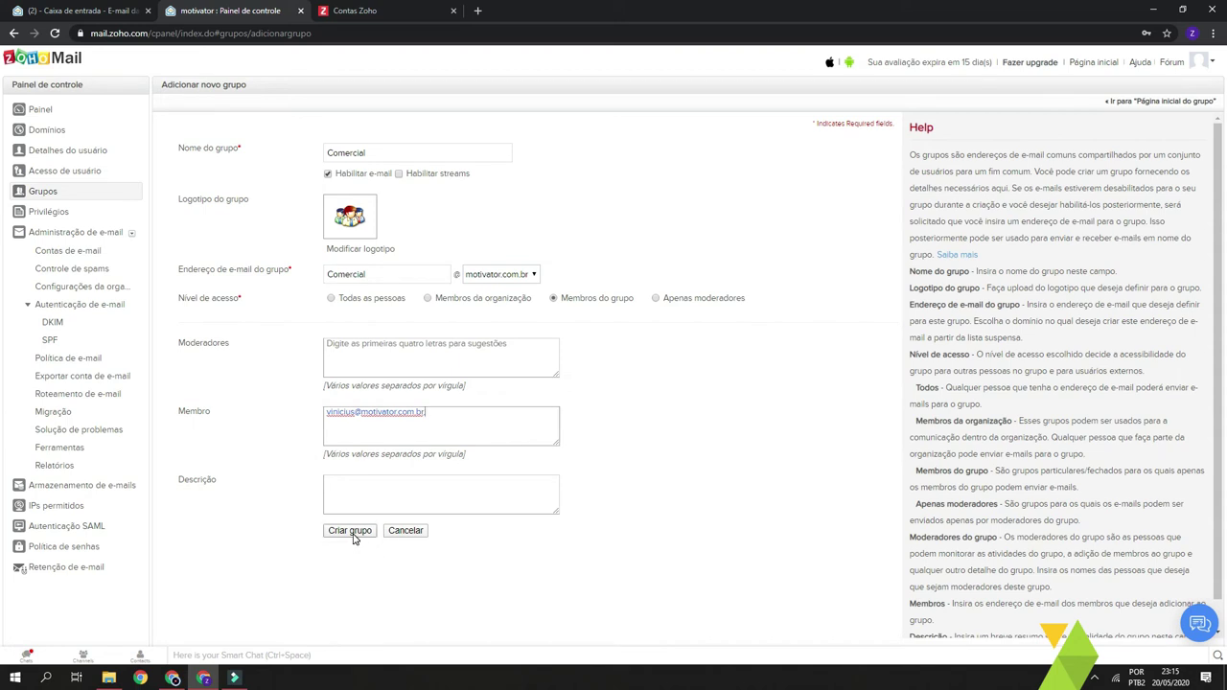
{"action": "left_click", "coordinate": [351, 532]}
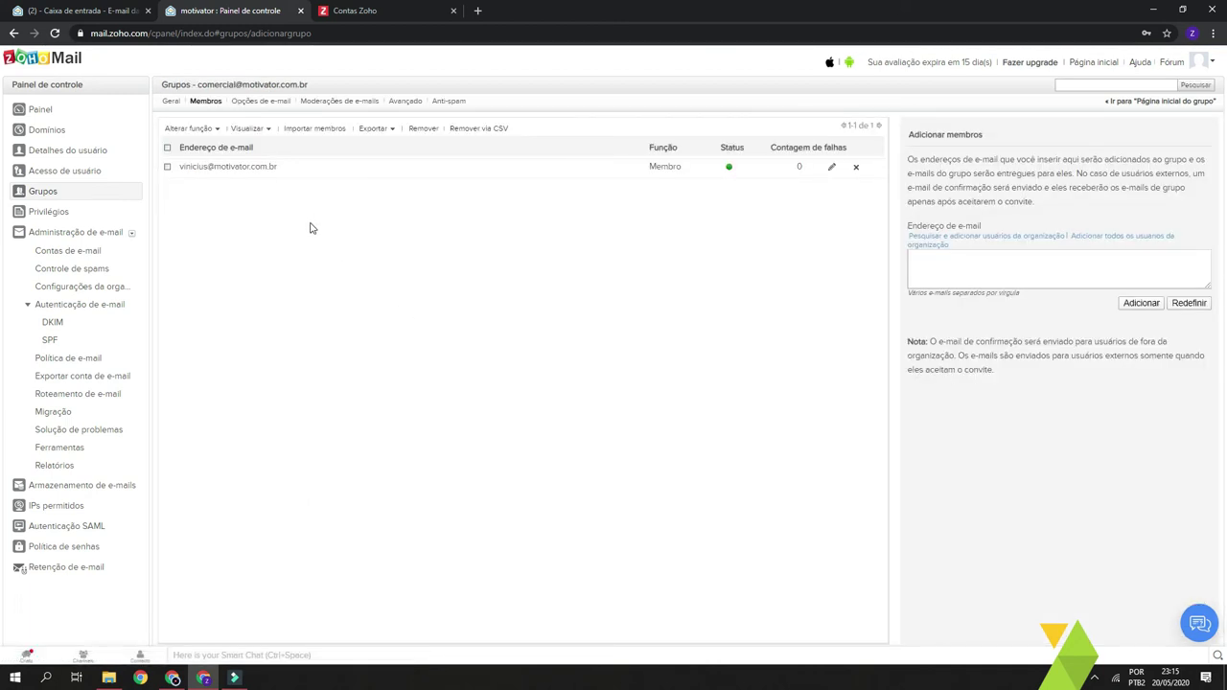
- Open the organization privileges for creating groups
{"action": "left_click", "coordinate": [57, 213]}
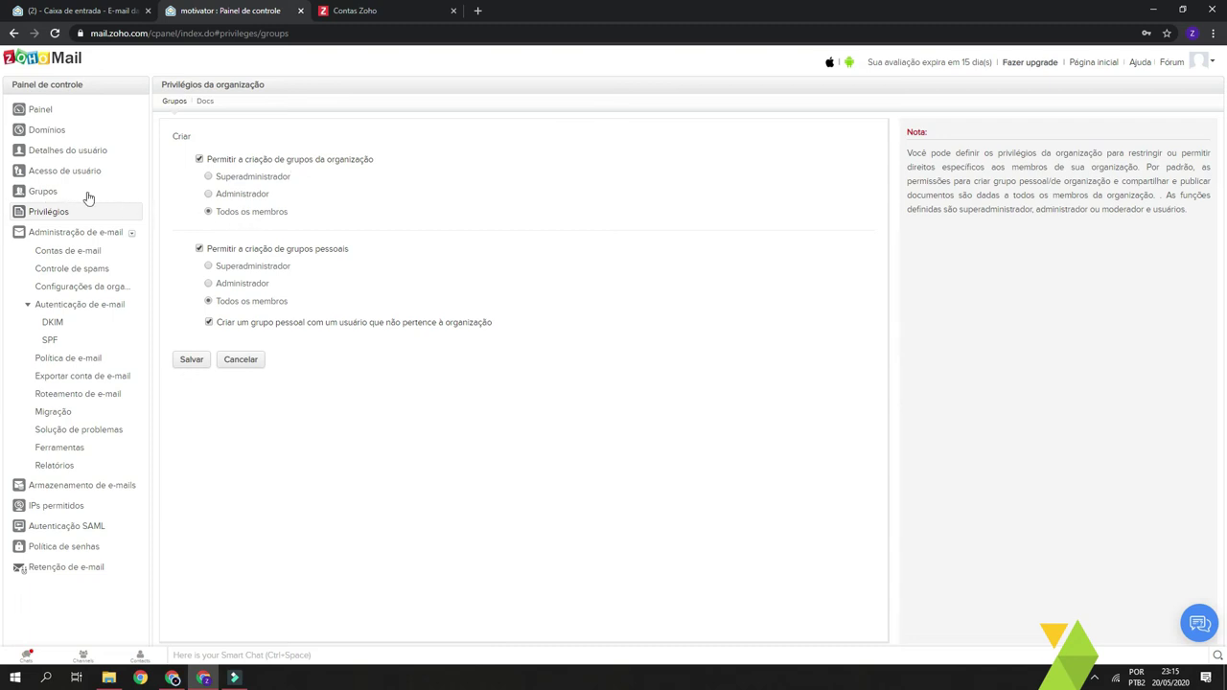
{"action": "left_click", "coordinate": [268, 179]}
{"action": "left_click", "coordinate": [257, 199]}
{"action": "left_click", "coordinate": [252, 211]}
{"action": "left_click", "coordinate": [78, 257]}
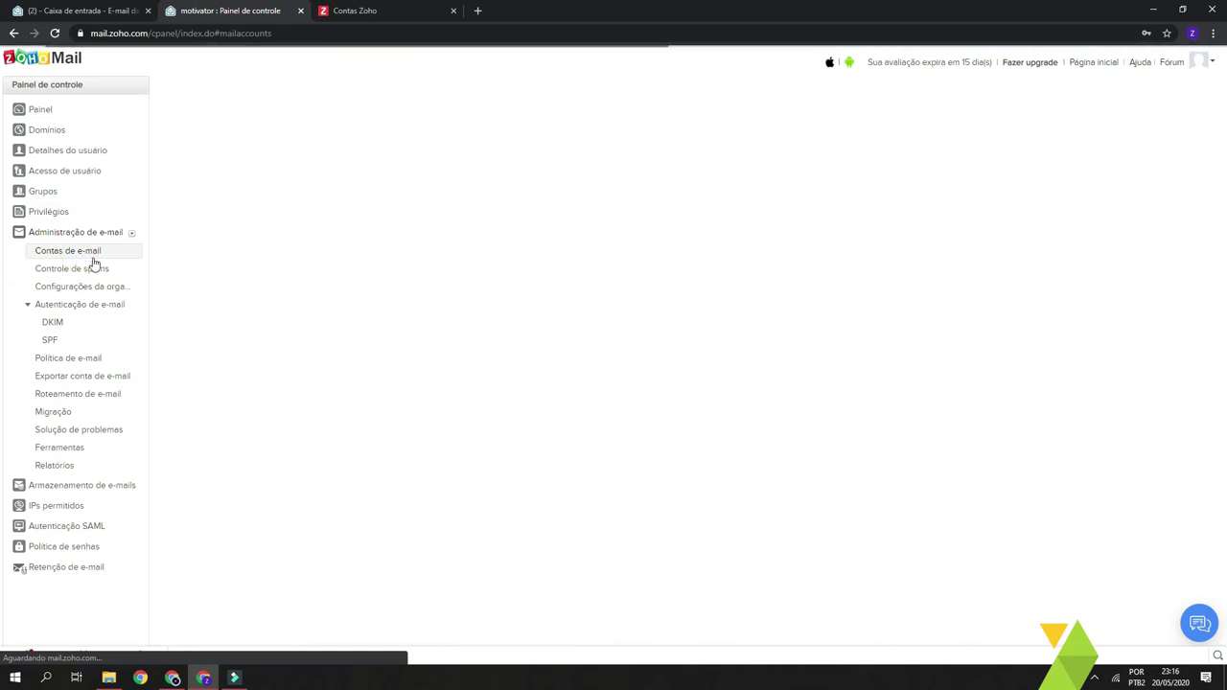
{"action": "left_click", "coordinate": [266, 237]}
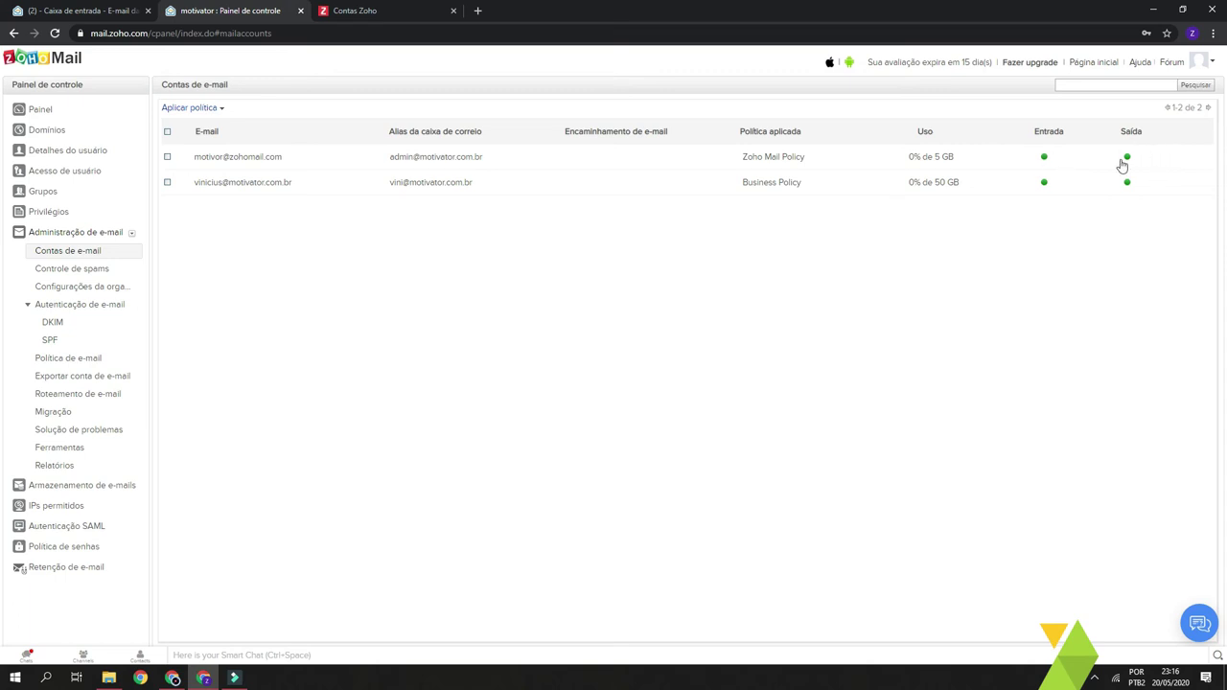
{"action": "left_click_drag", "start_coordinate": [960, 157], "coordinate": [884, 159]}
{"action": "left_click", "coordinate": [926, 237]}
{"action": "left_click_drag", "start_coordinate": [957, 158], "coordinate": [935, 165]}
{"action": "left_click", "coordinate": [918, 277]}
- Open the migration overview showing the Concluído status
{"action": "left_click", "coordinate": [63, 414]}
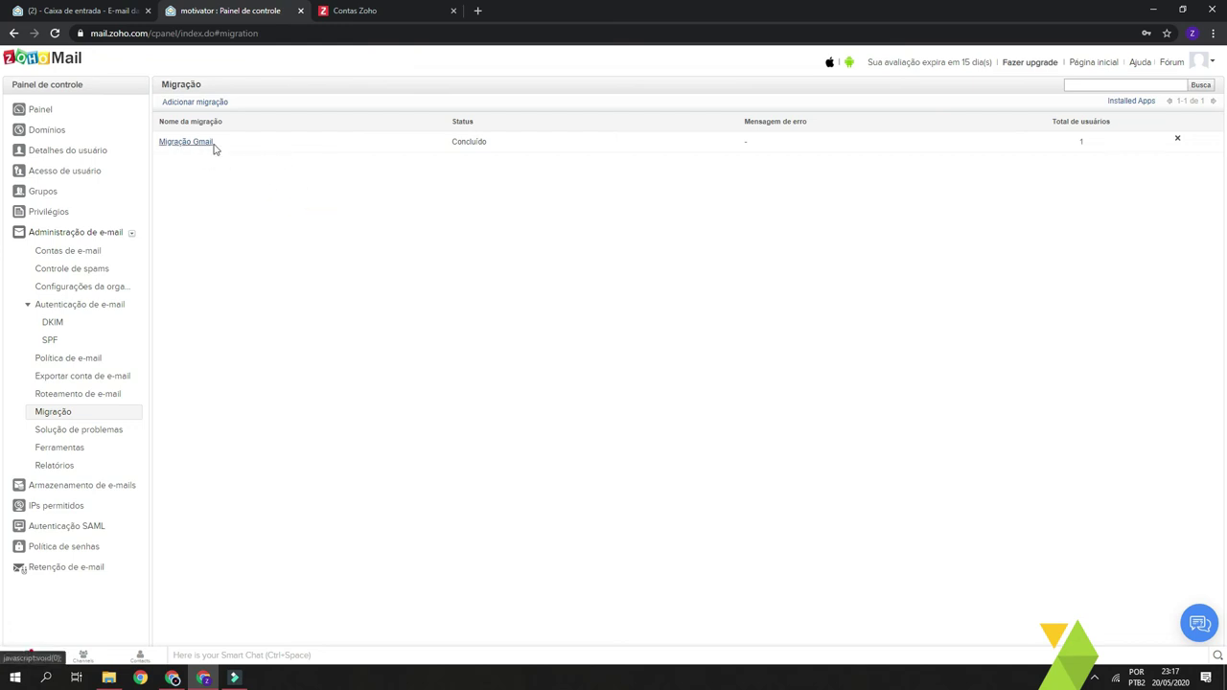
{"action": "left_click_drag", "start_coordinate": [432, 141], "coordinate": [526, 141]}
{"action": "left_click", "coordinate": [616, 224]}
- Review the Migração Gmail details: Concluído, 4 messages, source Gmail and destination mailbox addresses
{"action": "left_click", "coordinate": [262, 219]}
{"action": "left_click", "coordinate": [188, 144]}
{"action": "left_click", "coordinate": [332, 262]}
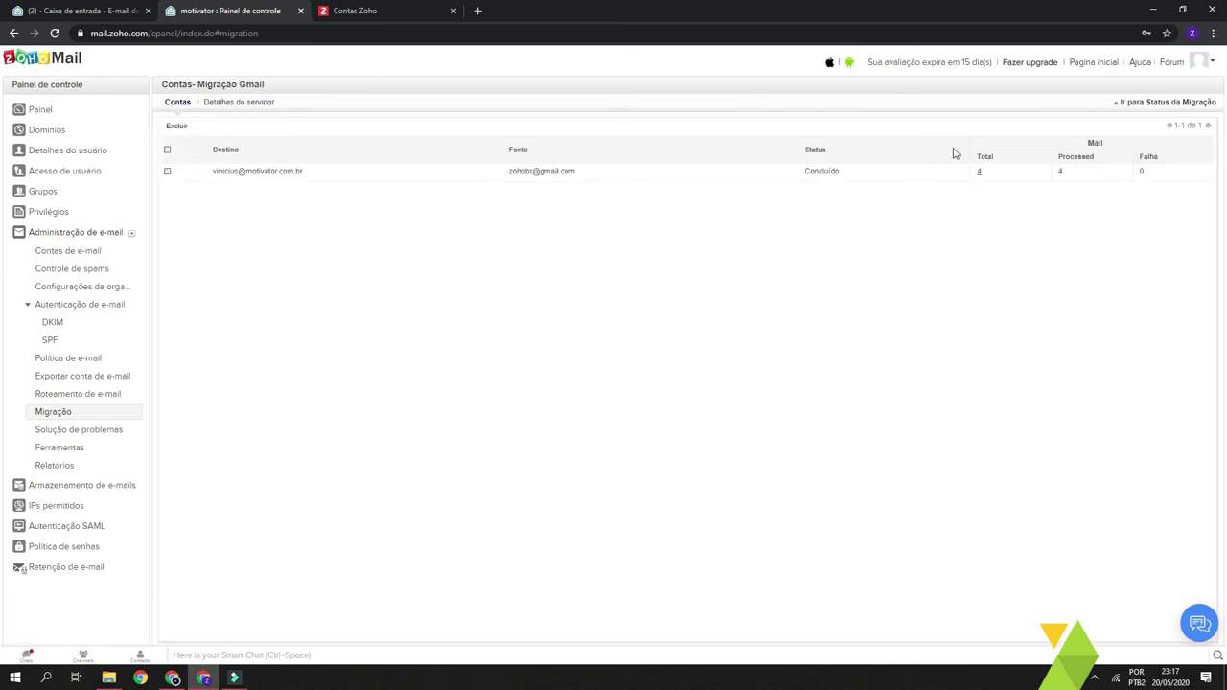
{"action": "left_click_drag", "start_coordinate": [1003, 179], "coordinate": [972, 182]}
{"action": "double_click", "coordinate": [812, 170]}
{"action": "double_click", "coordinate": [979, 171]}
{"action": "triple_click", "coordinate": [316, 169]}
{"action": "left_click", "coordinate": [266, 231]}
{"action": "triple_click", "coordinate": [628, 172]}
{"action": "left_click_drag", "start_coordinate": [522, 171], "coordinate": [189, 174]}
{"action": "left_click", "coordinate": [271, 197]}
- Review the e-mail policy settings, noting the 40 MB maximum message size
{"action": "left_click", "coordinate": [71, 360]}
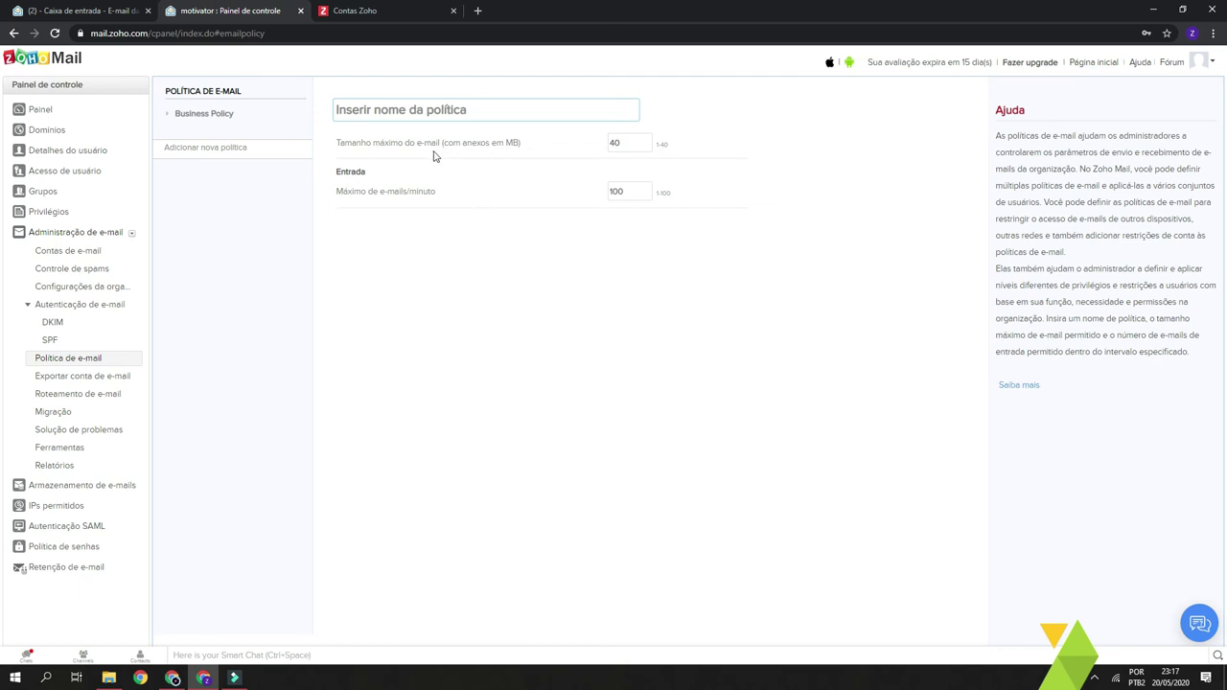
{"action": "double_click", "coordinate": [624, 142]}
{"action": "left_click", "coordinate": [627, 297]}
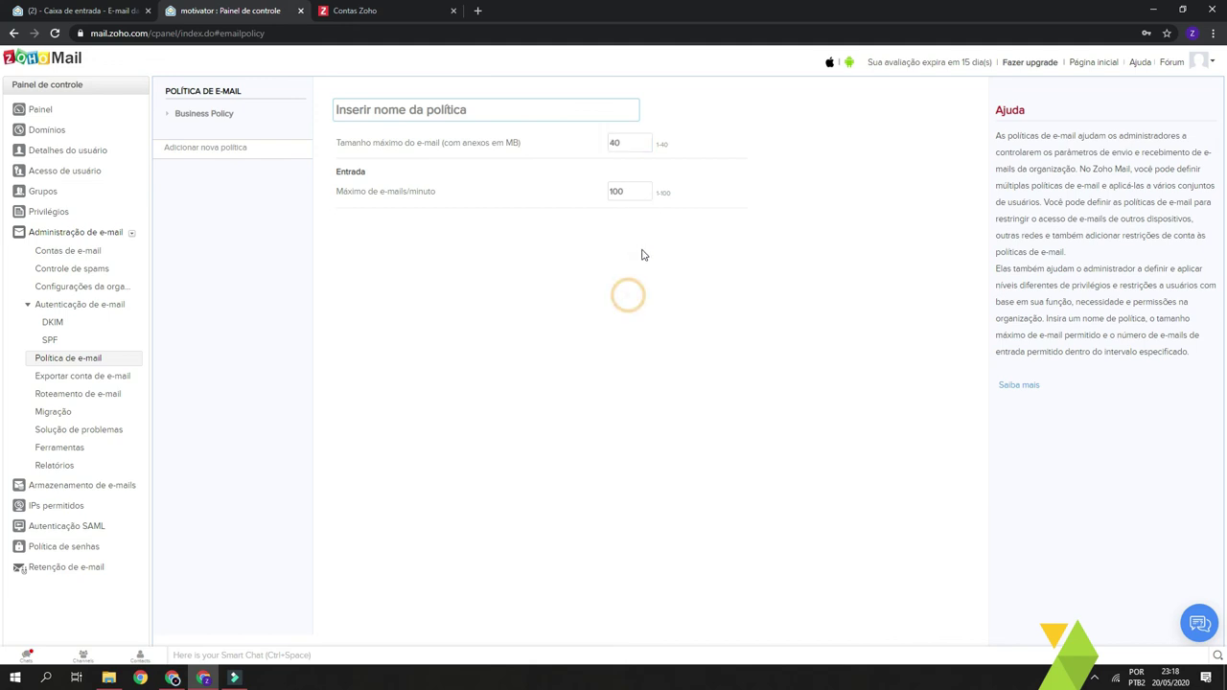
{"action": "left_click", "coordinate": [101, 381]}
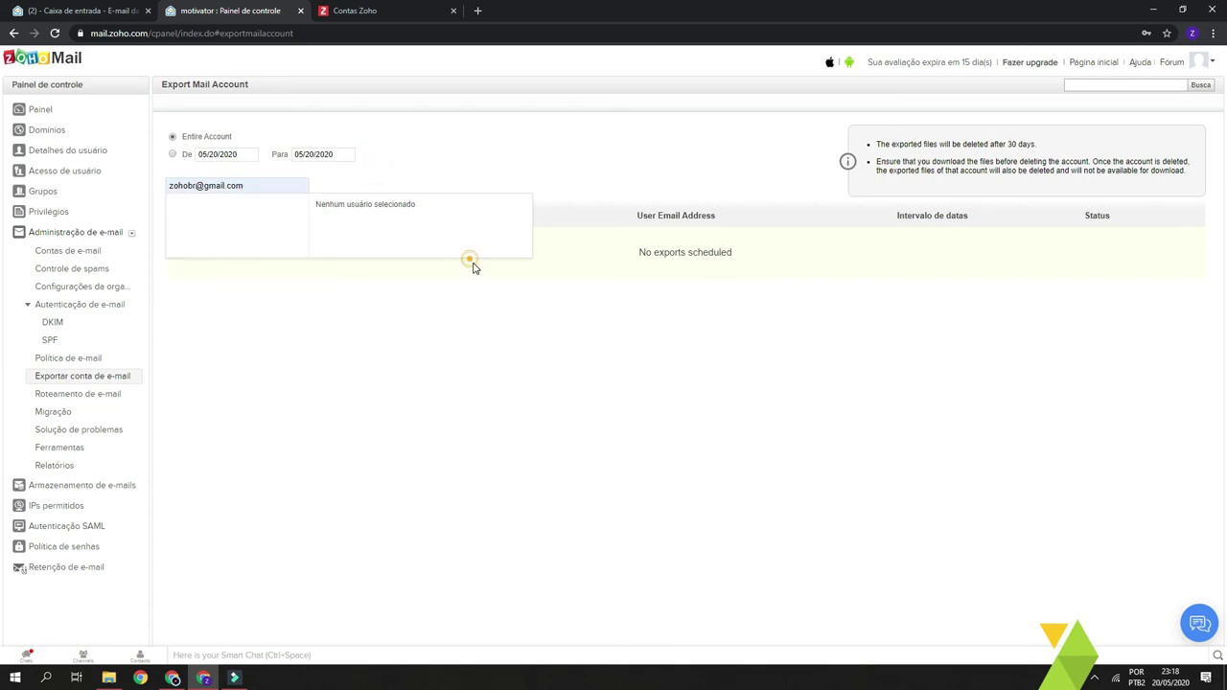
- Choose the domain user's mailbox by typing 'vin' in the export address field
{"action": "left_click", "coordinate": [230, 183]}
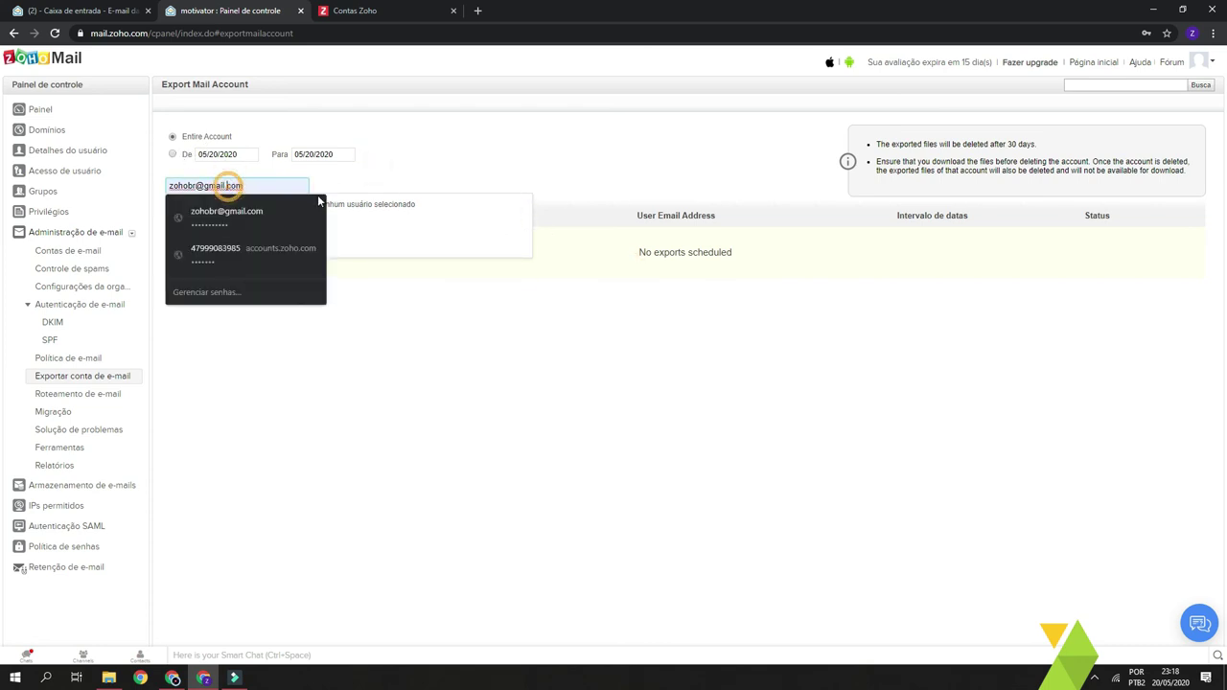
{"action": "left_click", "coordinate": [577, 227]}
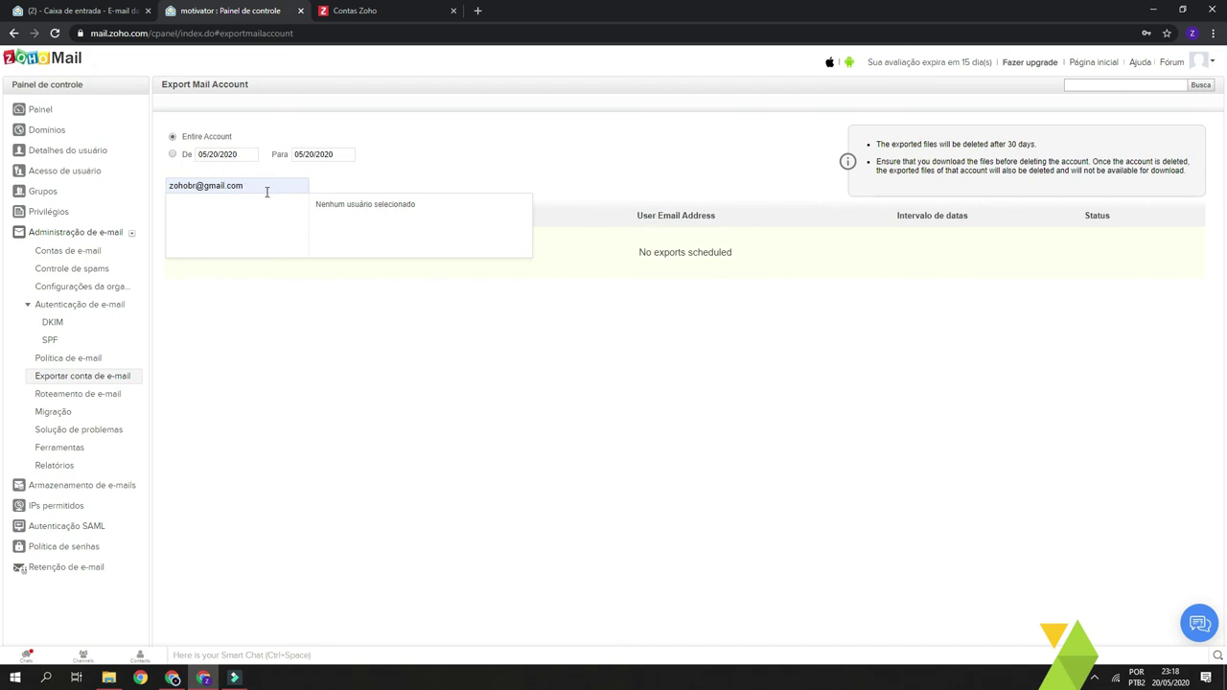
{"action": "left_click", "coordinate": [363, 281]}
{"action": "left_click", "coordinate": [932, 265]}
{"action": "double_click", "coordinate": [285, 187]}
{"action": "left_click", "coordinate": [286, 188]}
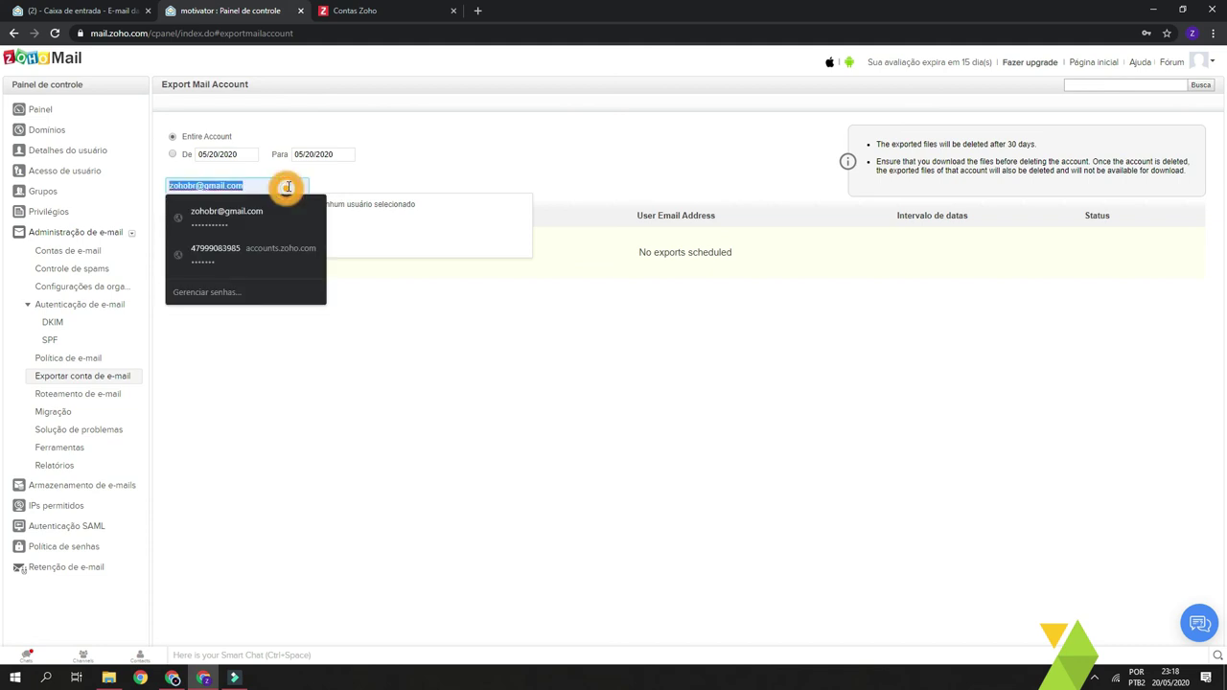
{"action": "type", "text": "vin"}
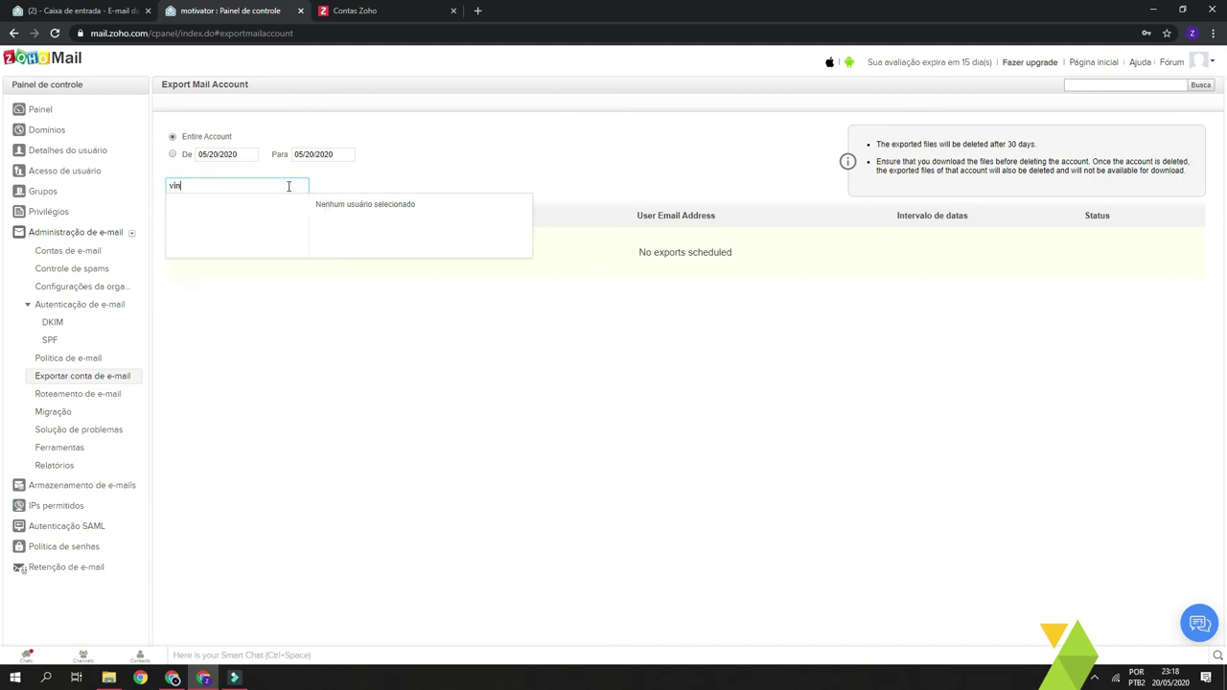
{"action": "left_click", "coordinate": [251, 203]}
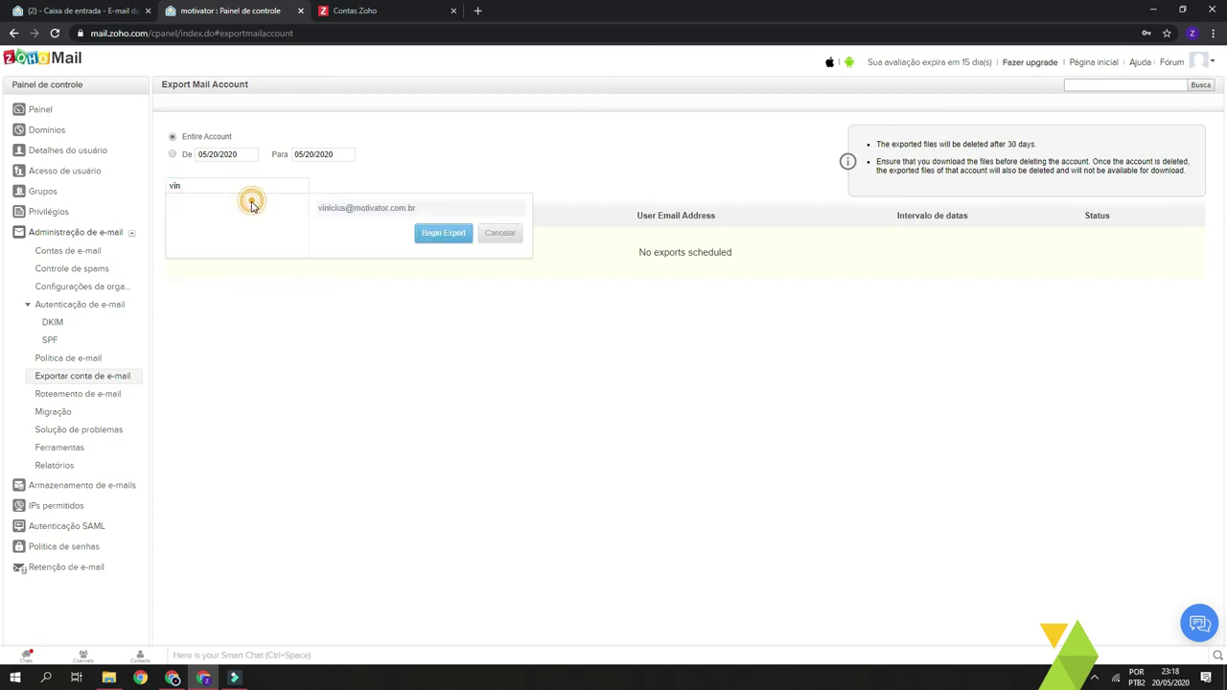
- Begin the entire-account export without password encryption, now listed as In progress
{"action": "left_click", "coordinate": [449, 238]}
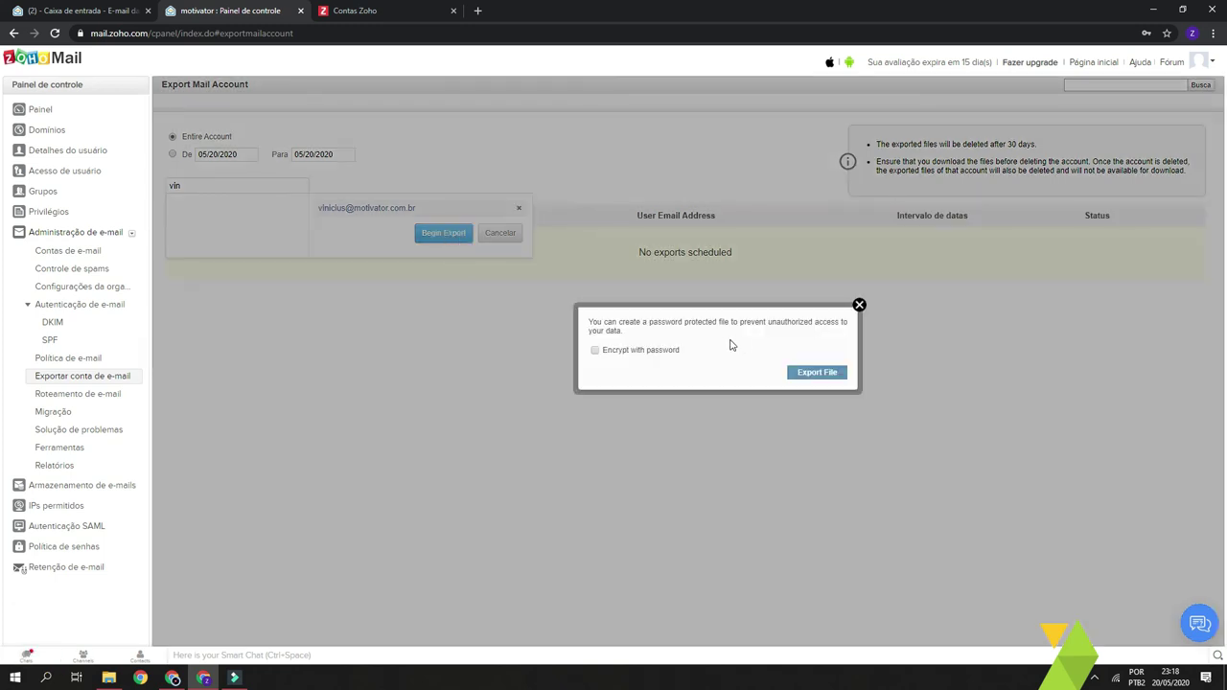
{"action": "left_click", "coordinate": [817, 373]}
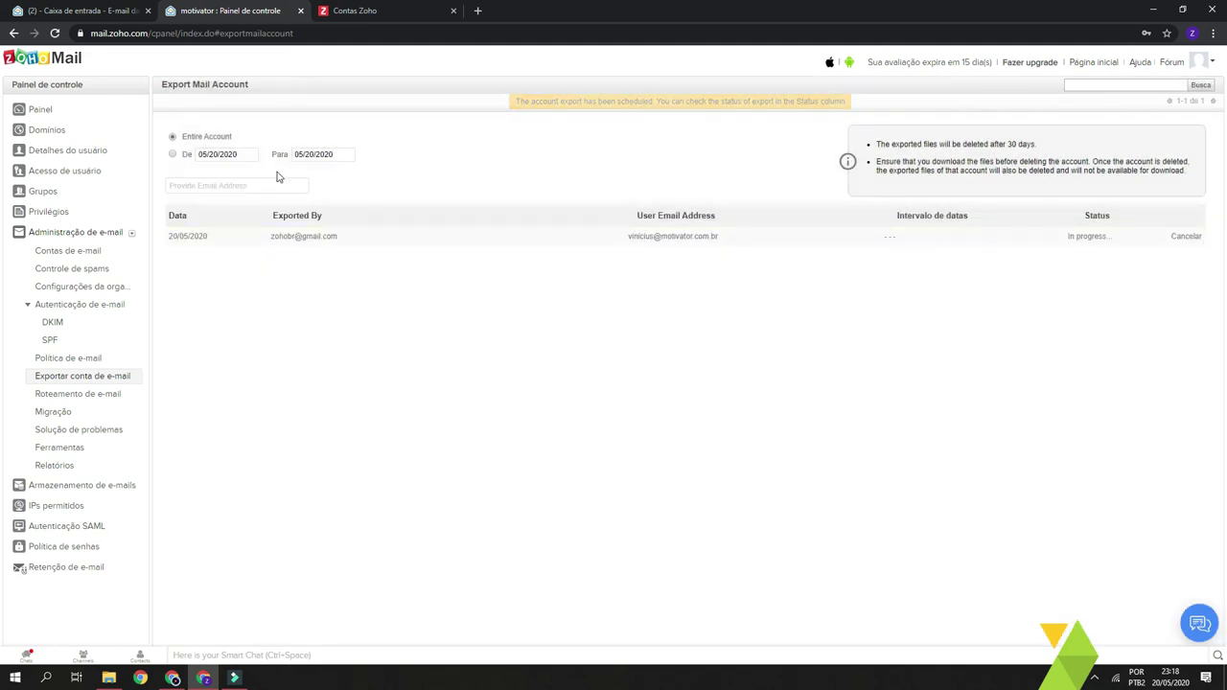
{"action": "triple_click", "coordinate": [1104, 237]}
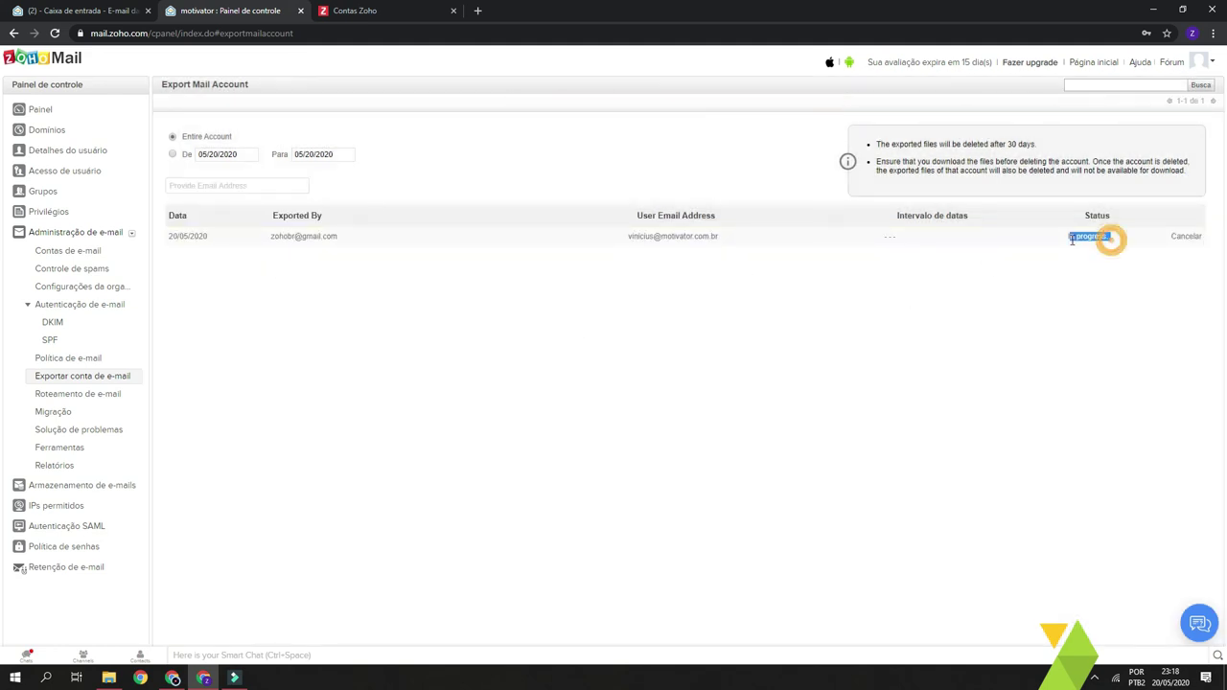
{"action": "left_click", "coordinate": [726, 384]}
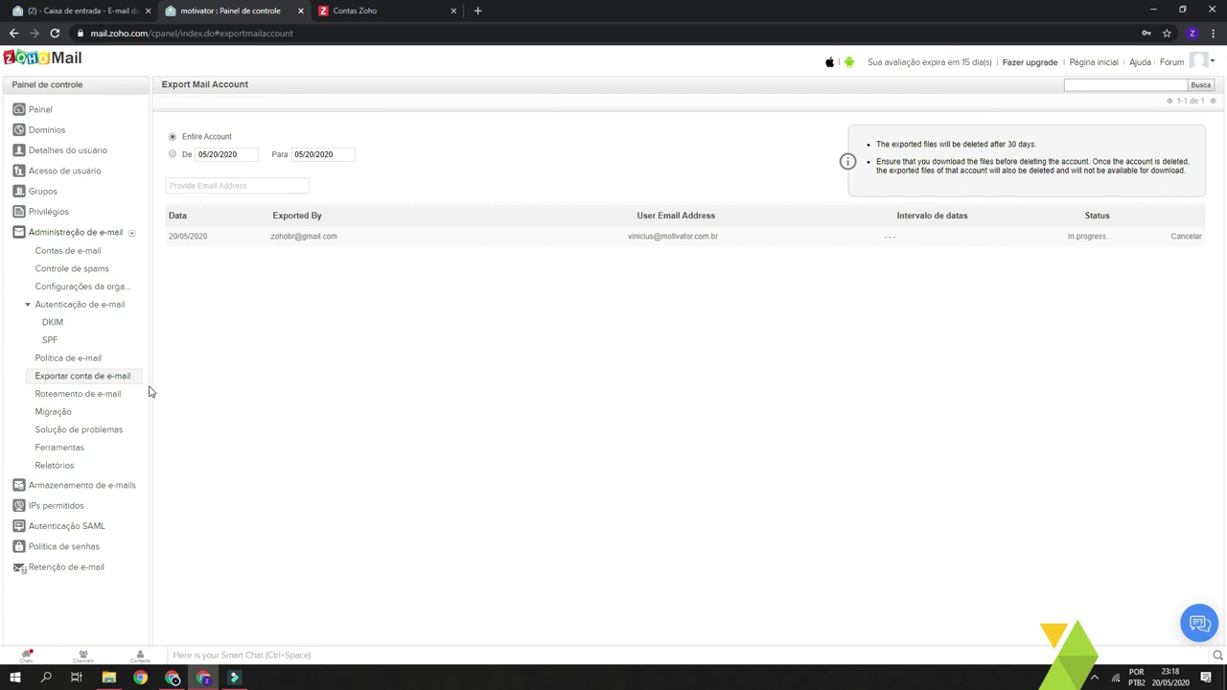
- Open mail storage and note the Mail Premium Trial plan with 50 GB per user
{"action": "left_click", "coordinate": [75, 489]}
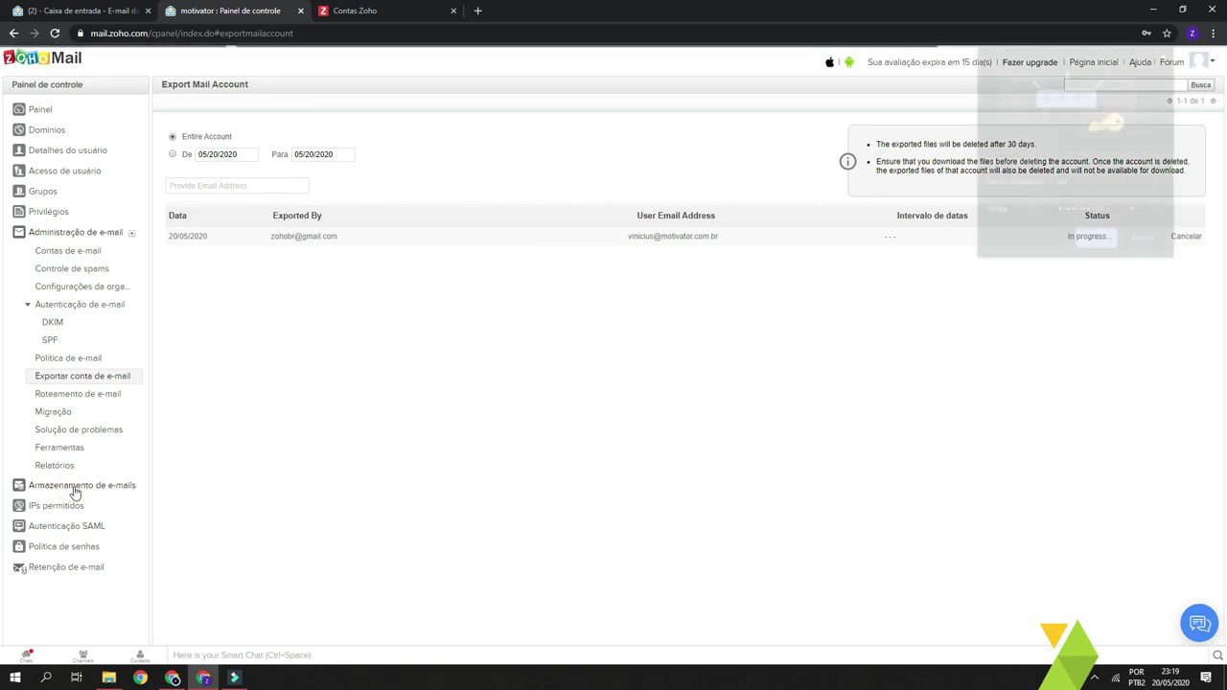
{"action": "left_click", "coordinate": [1165, 55]}
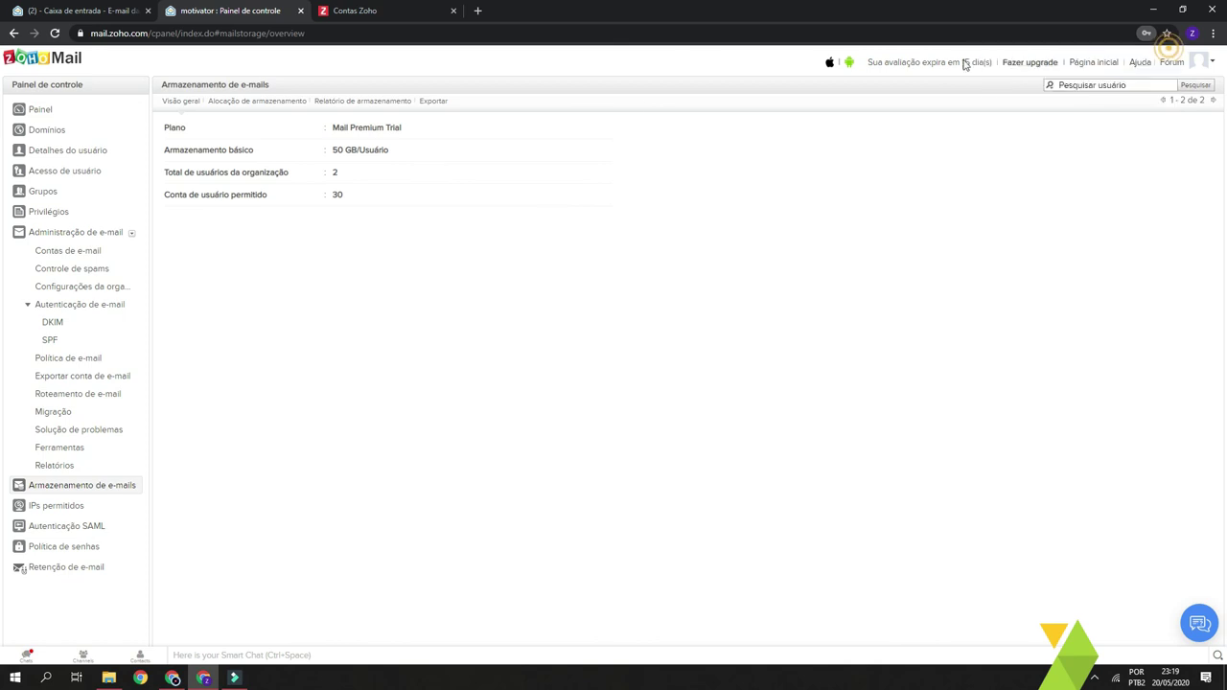
{"action": "left_click_drag", "start_coordinate": [383, 128], "coordinate": [461, 130]}
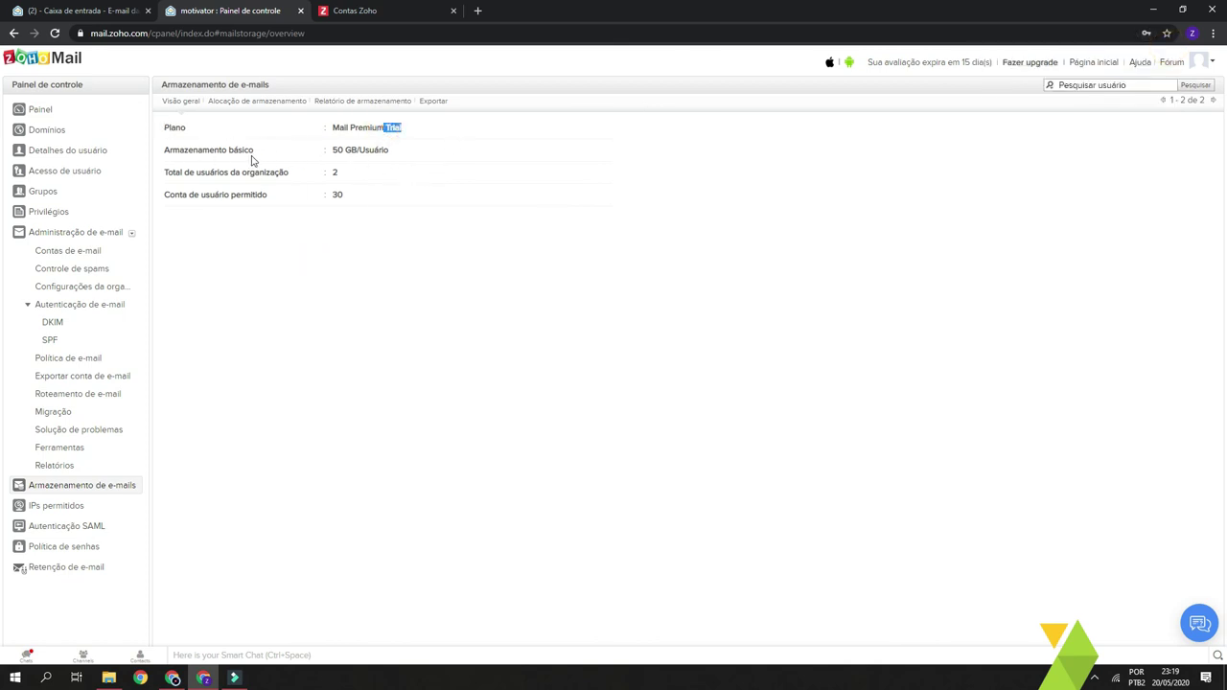
{"action": "left_click_drag", "start_coordinate": [331, 150], "coordinate": [418, 156]}
{"action": "left_click", "coordinate": [421, 253]}
- Check the organisation's 2 users and its 30 permitted user accounts
{"action": "left_click", "coordinate": [374, 150]}
{"action": "left_click", "coordinate": [404, 286]}
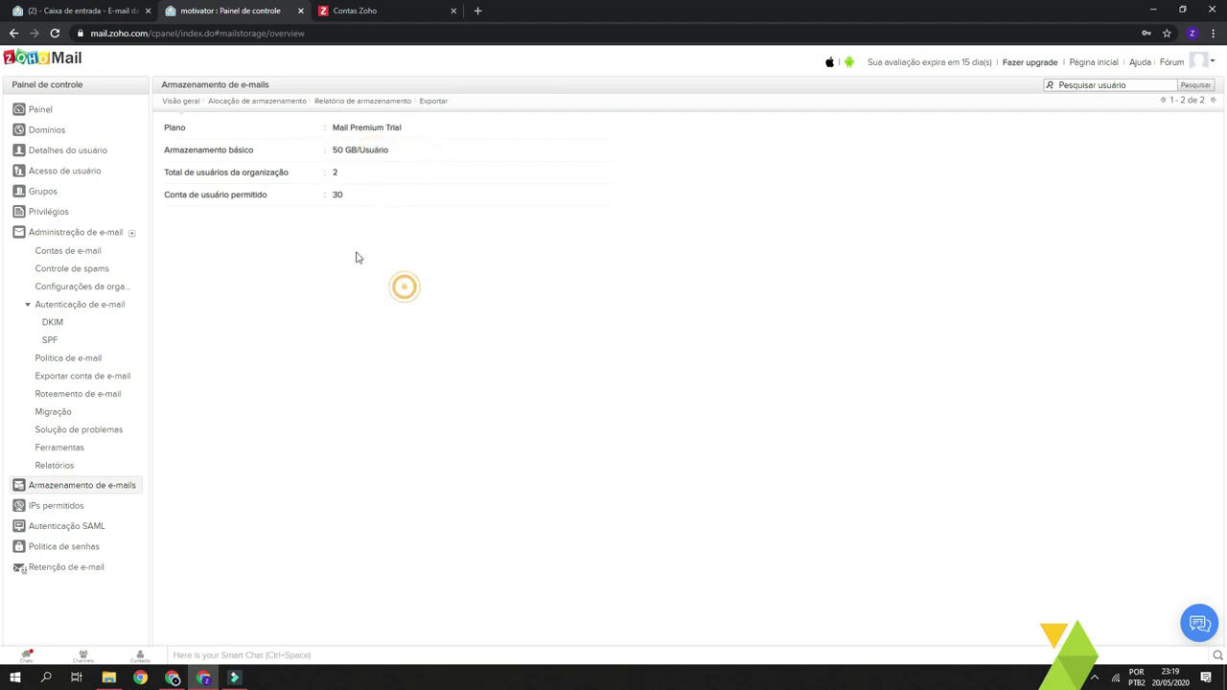
{"action": "double_click", "coordinate": [328, 172]}
{"action": "double_click", "coordinate": [356, 175]}
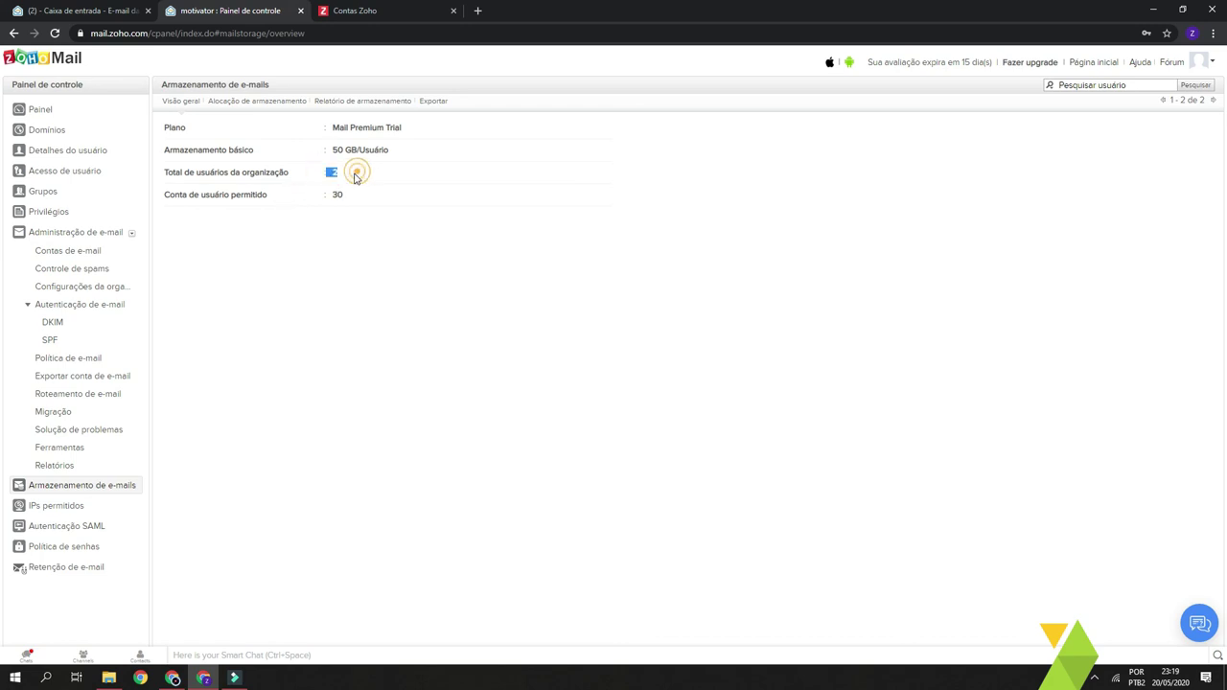
{"action": "left_click", "coordinate": [334, 172]}
{"action": "left_click", "coordinate": [333, 248]}
{"action": "left_click_drag", "start_coordinate": [190, 197], "coordinate": [290, 198]}
{"action": "left_click", "coordinate": [289, 197]}
{"action": "double_click", "coordinate": [340, 195]}
{"action": "left_click", "coordinate": [311, 226]}
{"action": "left_click", "coordinate": [62, 508]}
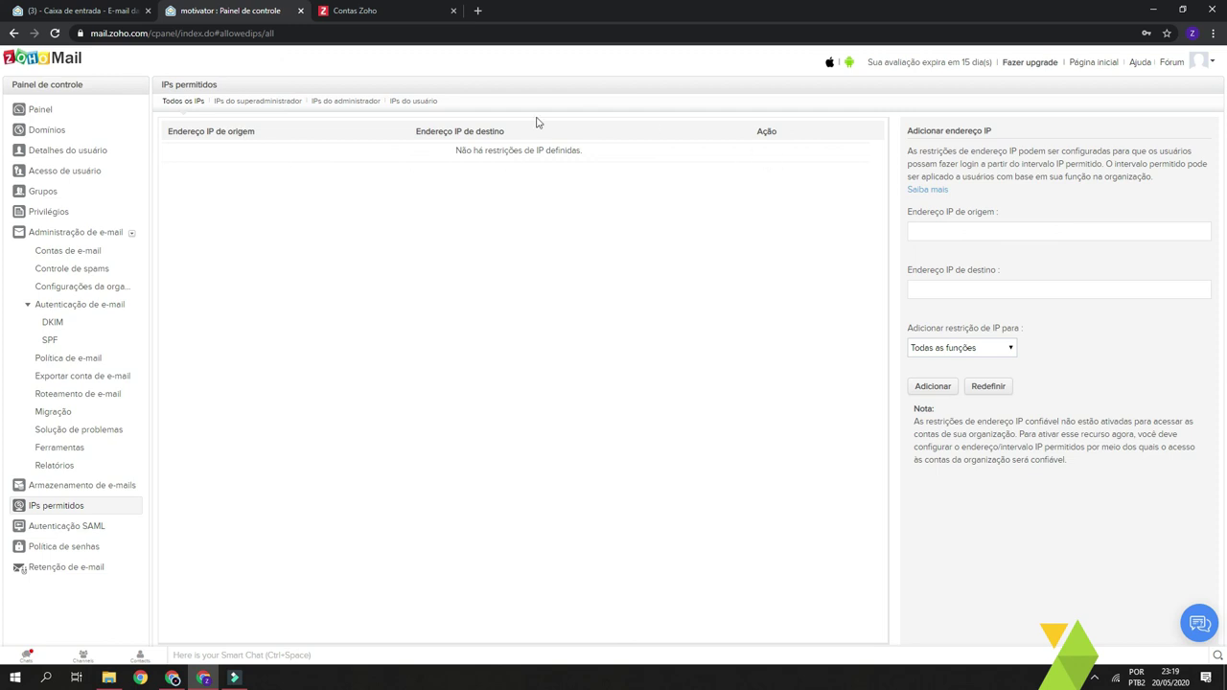
- Review the empty allowed IPs list, leaving the source IP field blank
{"action": "left_click", "coordinate": [367, 153]}
{"action": "left_click_drag", "start_coordinate": [399, 154], "coordinate": [647, 173]}
{"action": "left_click", "coordinate": [655, 202]}
{"action": "left_click", "coordinate": [1010, 231]}
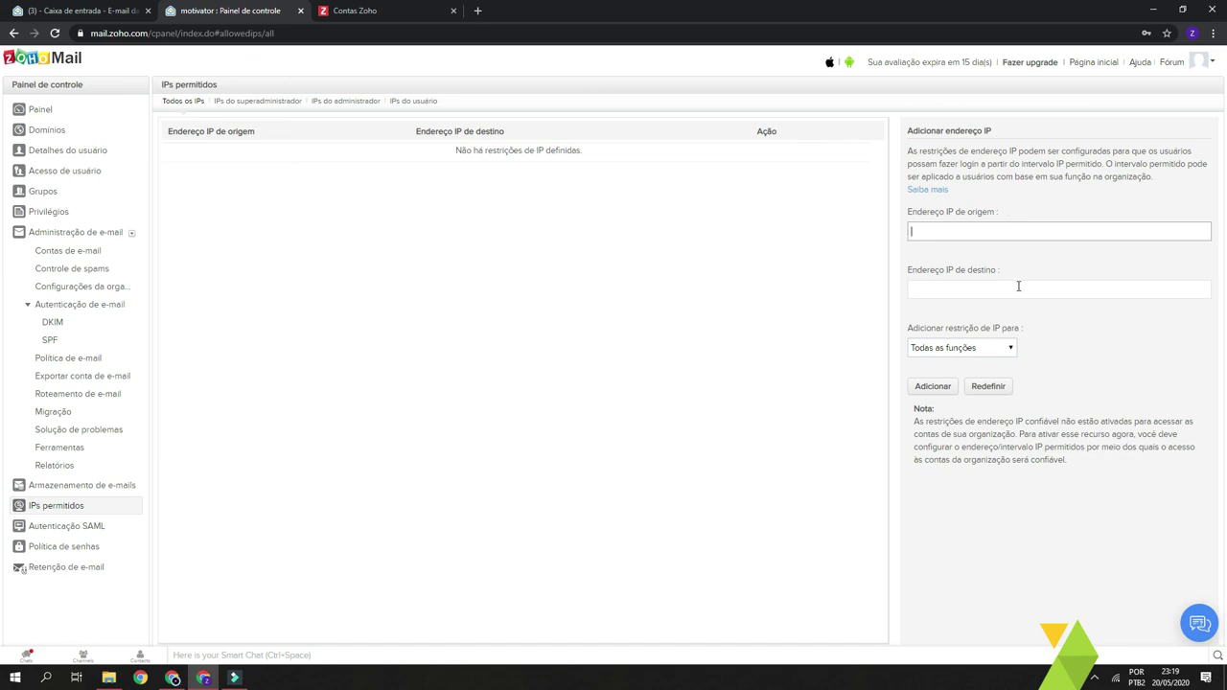
{"action": "left_click", "coordinate": [1076, 337]}
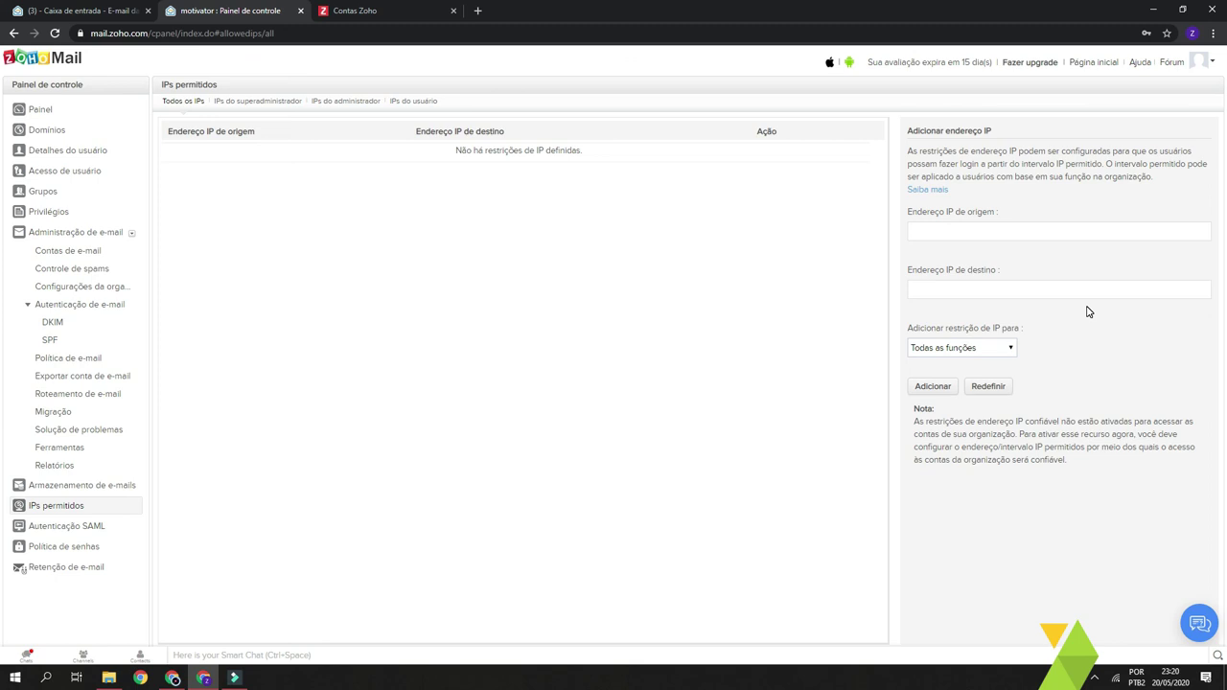
- Set the new IP restriction to apply to the Função do usuário role
{"action": "left_click", "coordinate": [1085, 324]}
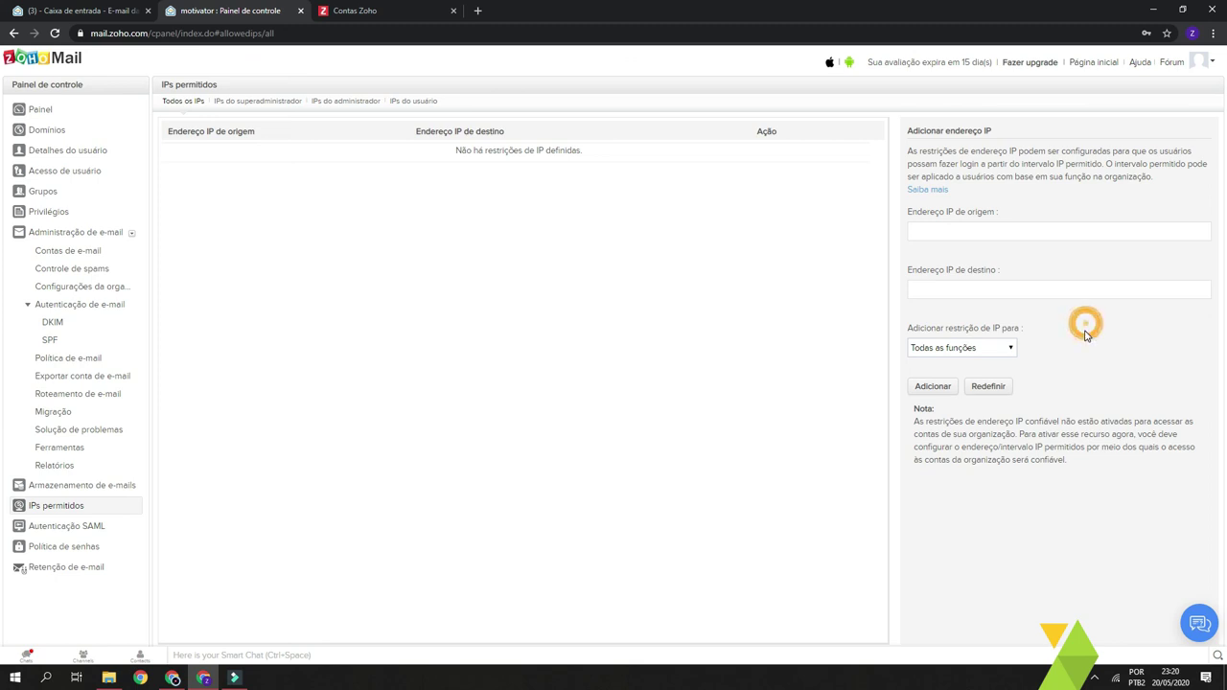
{"action": "left_click", "coordinate": [1003, 354]}
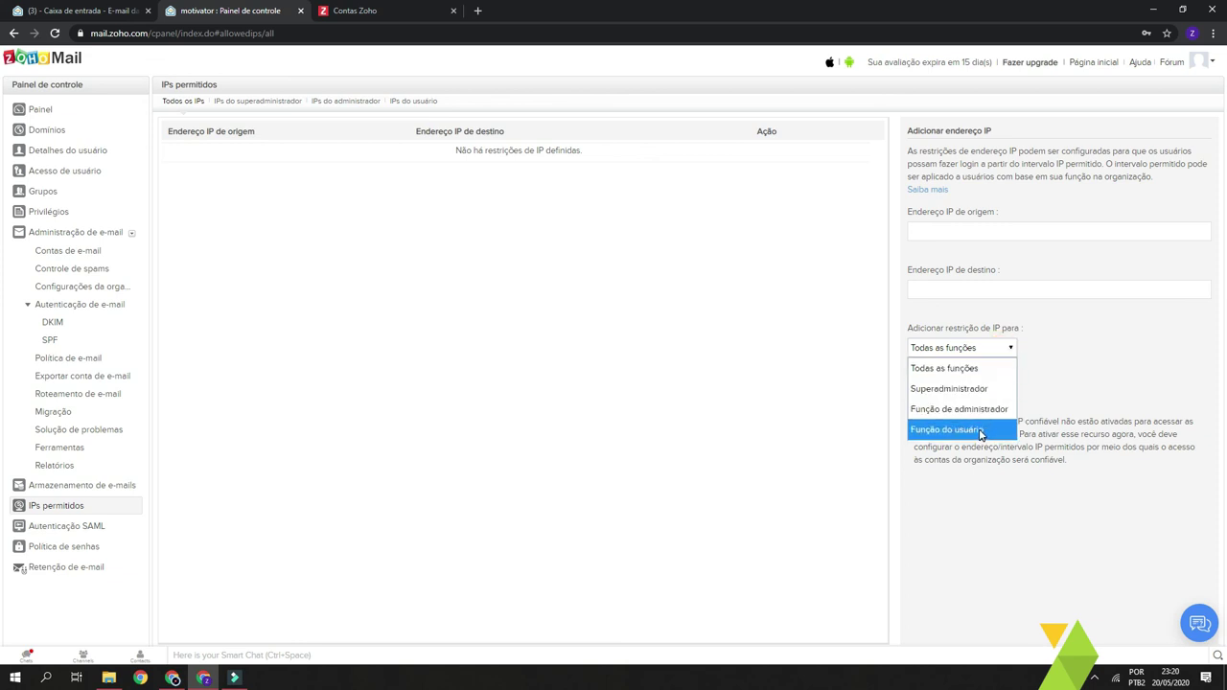
{"action": "left_click", "coordinate": [973, 367]}
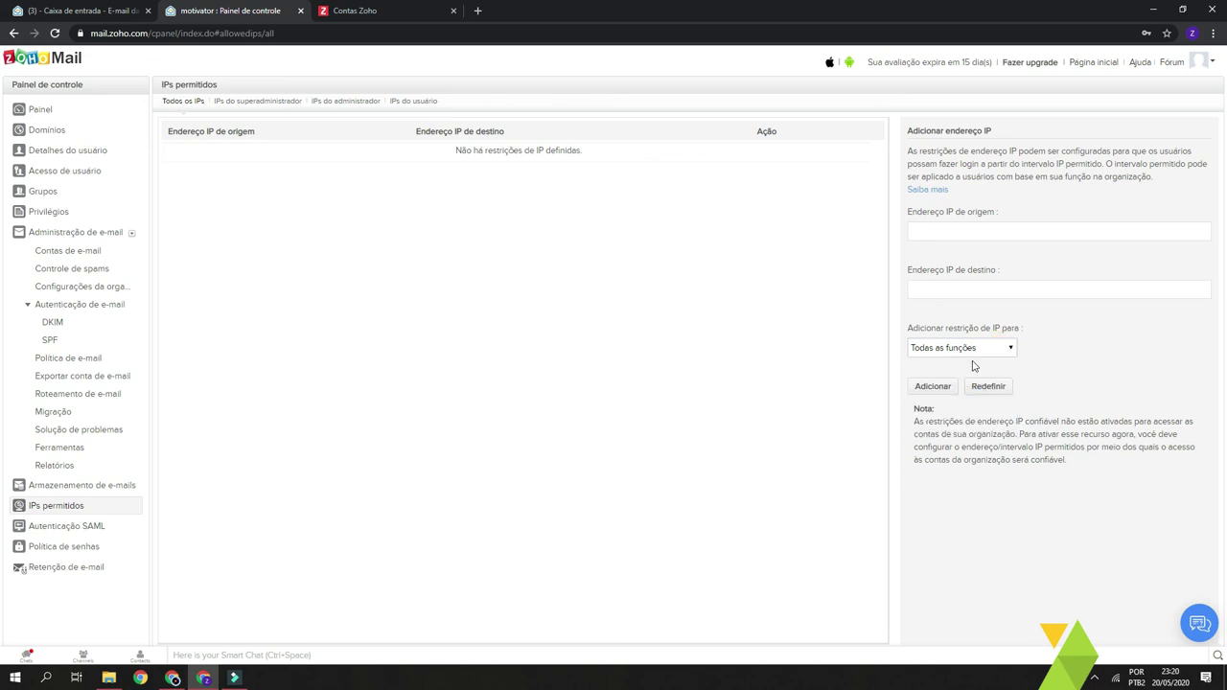
{"action": "left_click", "coordinate": [973, 352]}
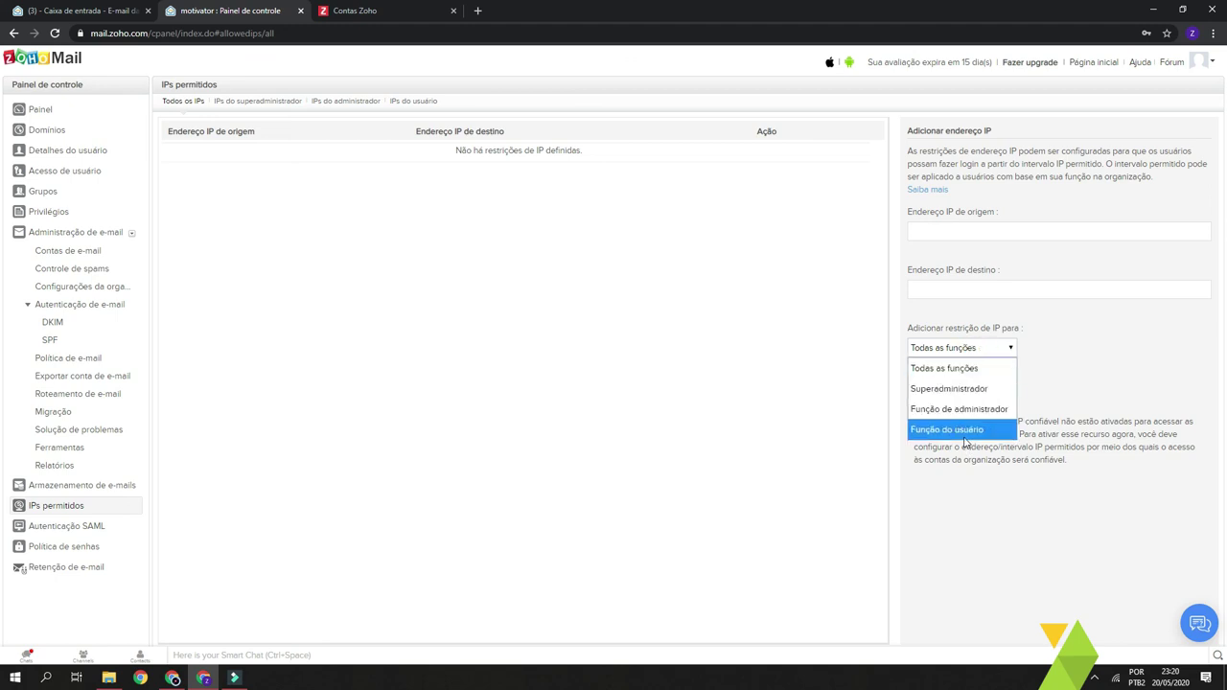
{"action": "left_click", "coordinate": [963, 431]}
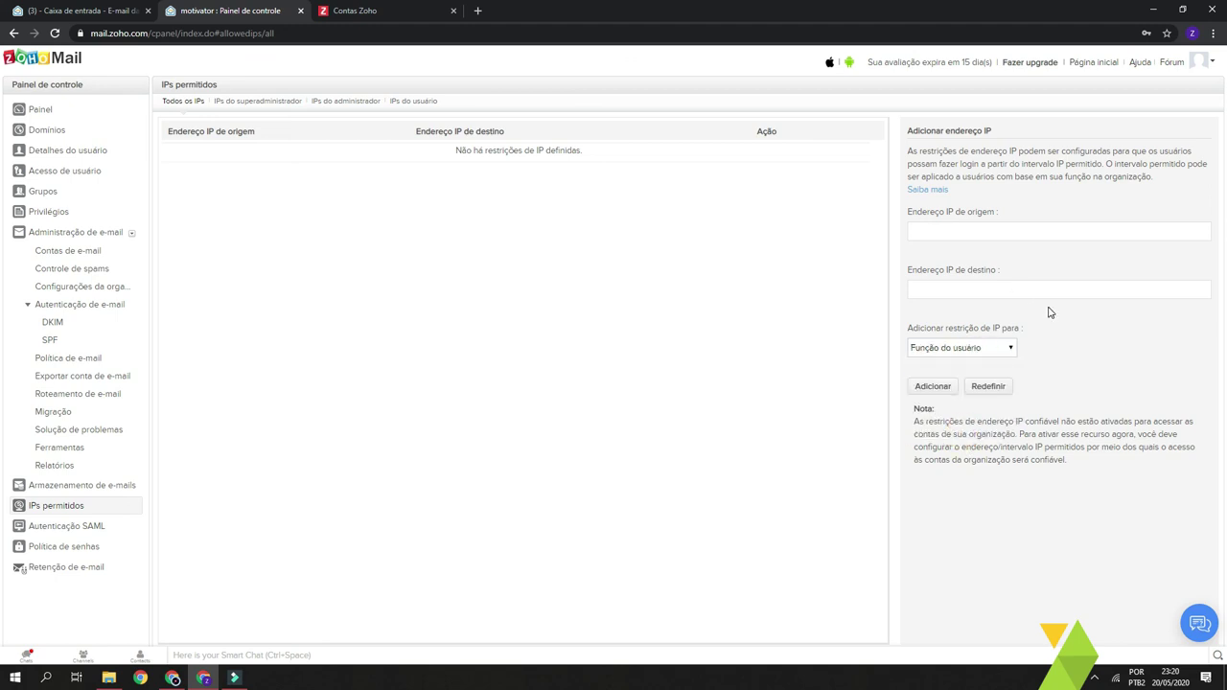
{"action": "left_click", "coordinate": [68, 553]}
- Enter a 90-day password expiry period and a minimum password length of 10
{"action": "left_click", "coordinate": [372, 162]}
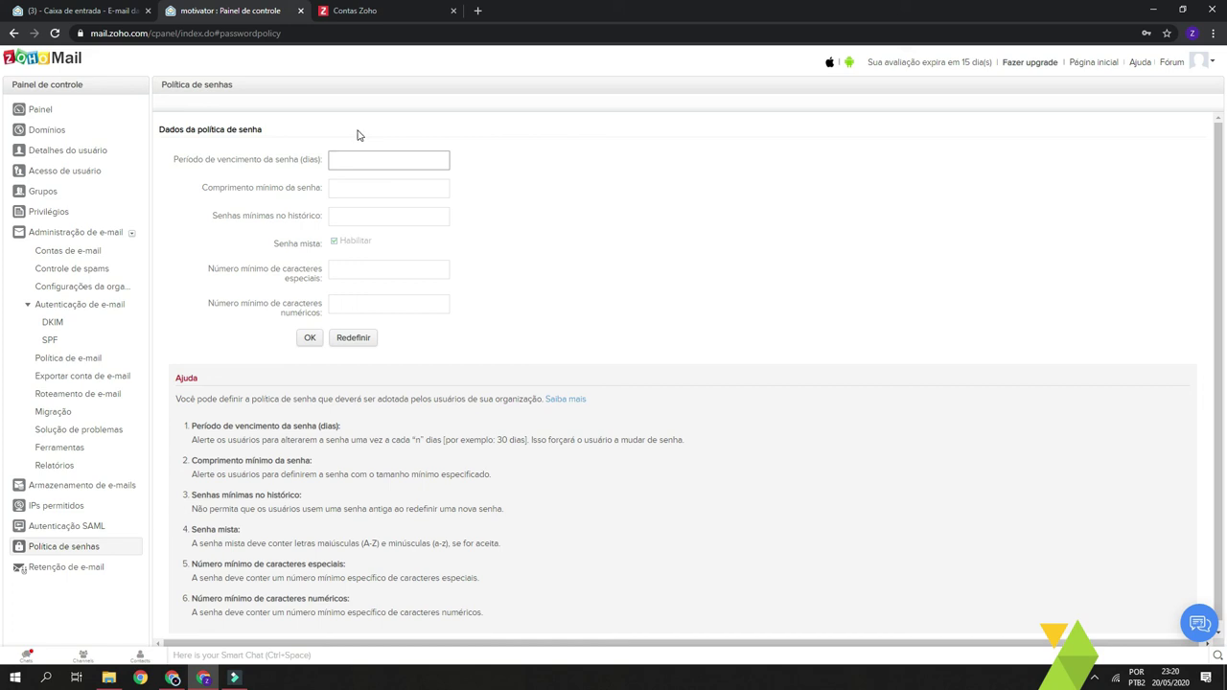
{"action": "type", "text": "10"}
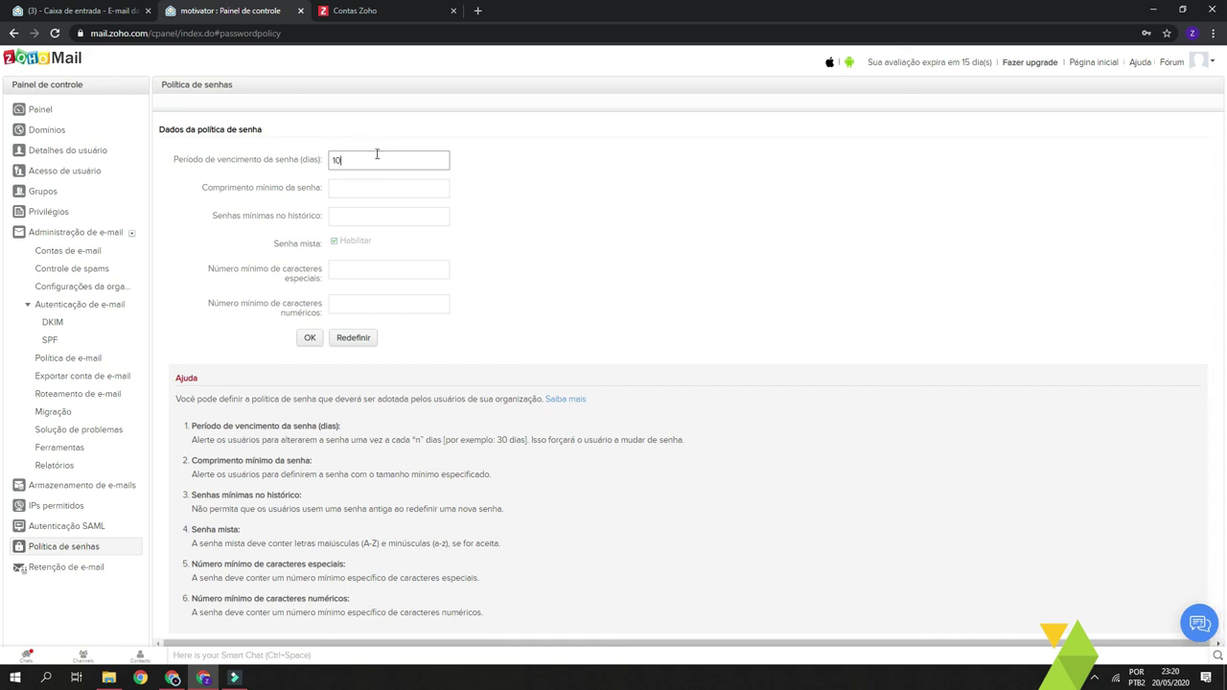
{"action": "double_click", "coordinate": [351, 158]}
{"action": "type", "text": "90"}
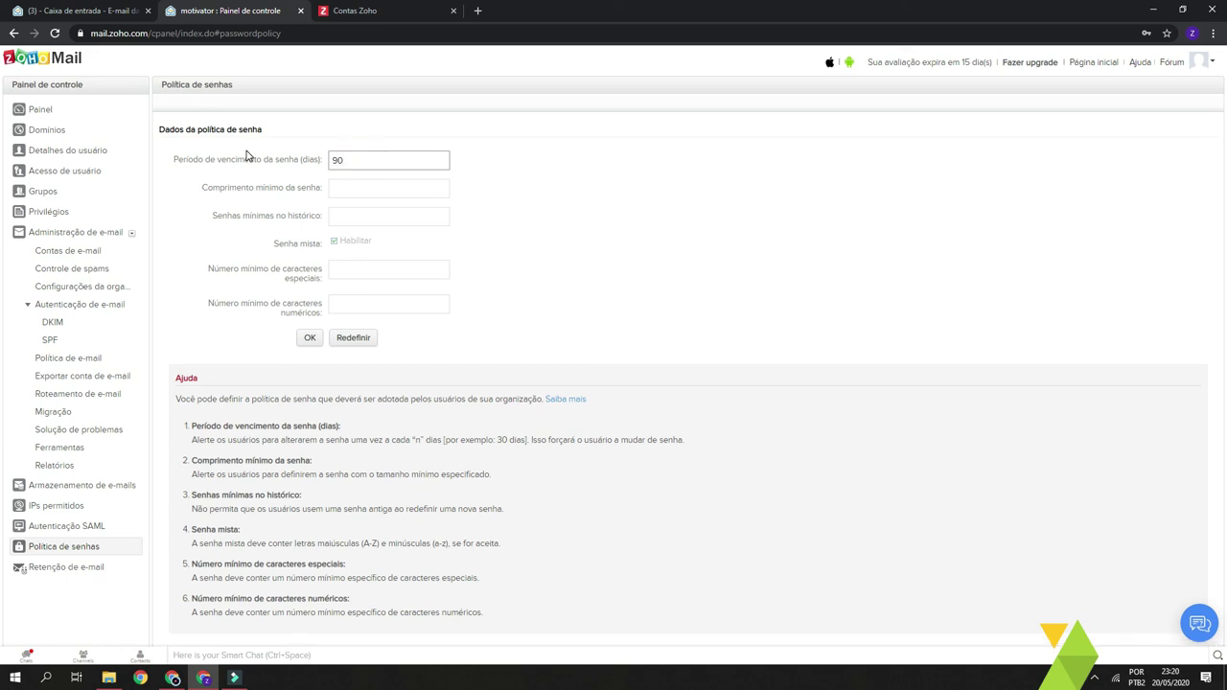
{"action": "left_click", "coordinate": [376, 184]}
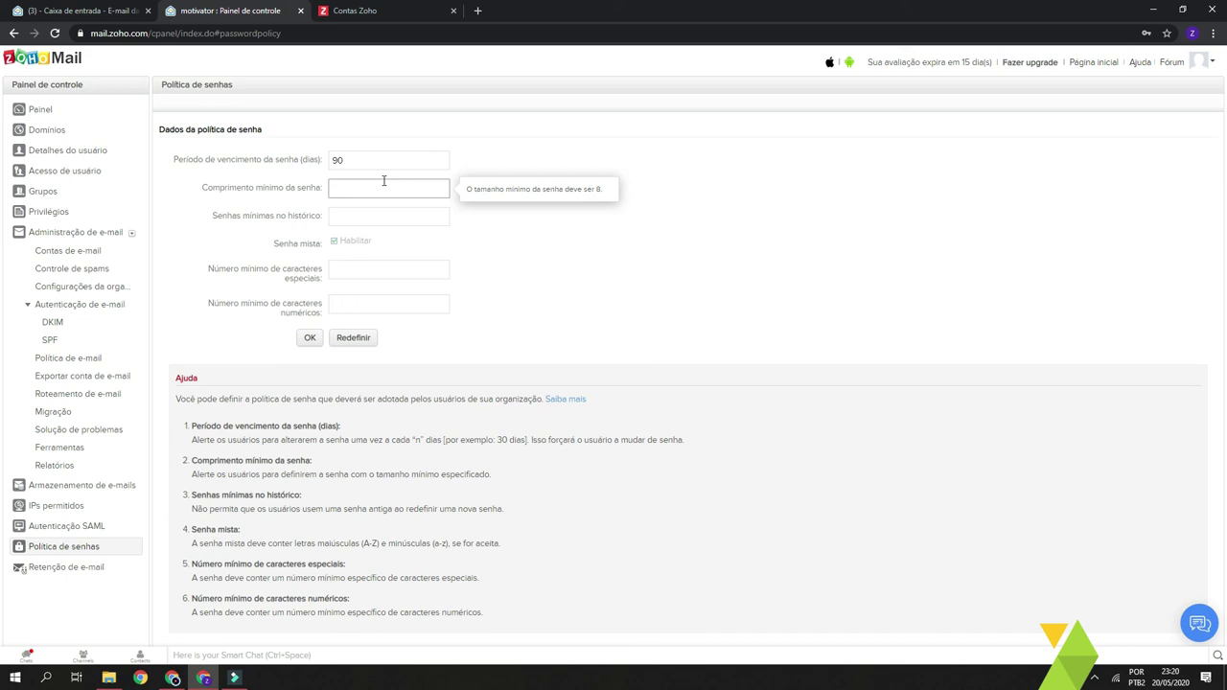
{"action": "type", "text": "10"}
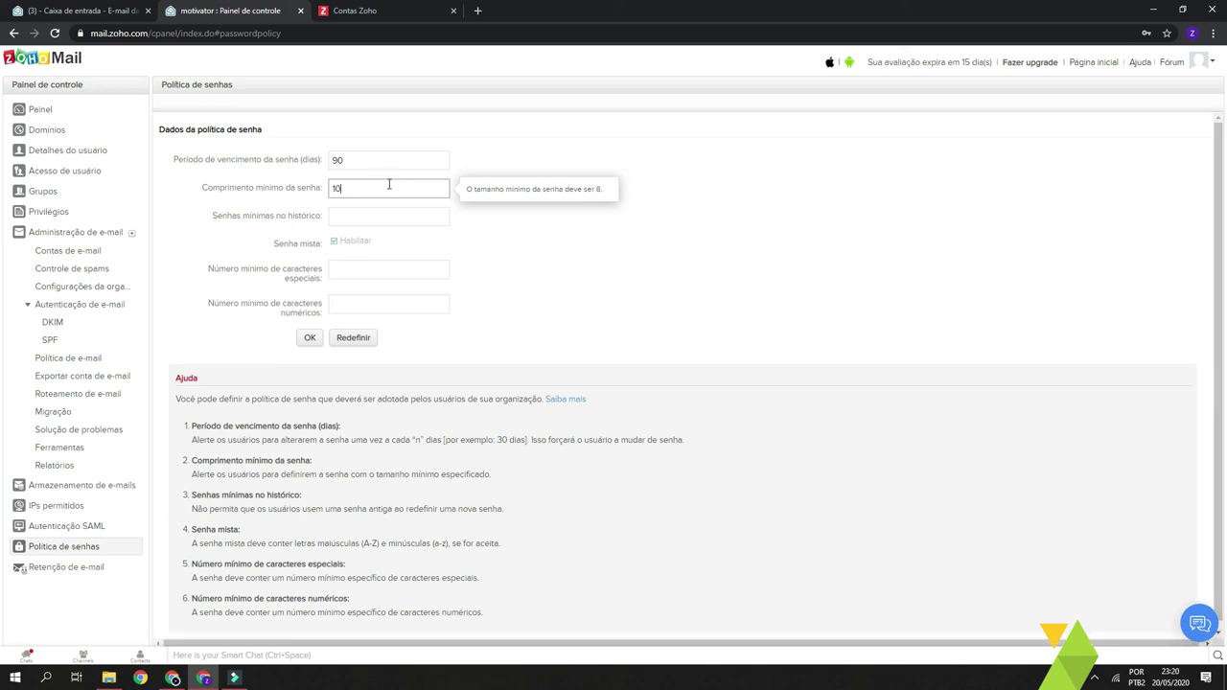